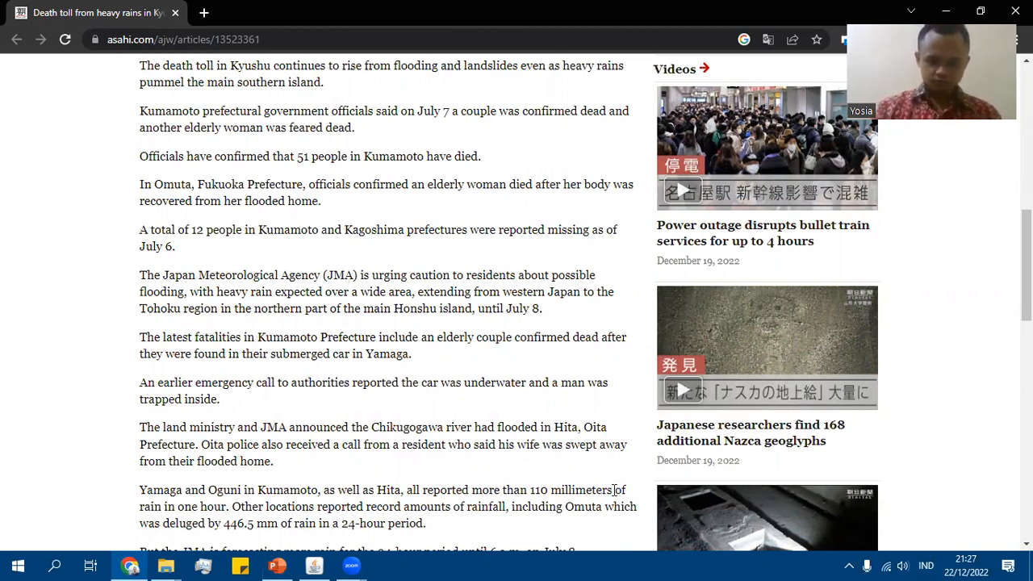
# - Examine the article's rainfall figures for one hour and 24 hours, the forecast, and the event's headline and date
pyautogui.moveTo(530, 492); pyautogui.dragTo(618, 493)
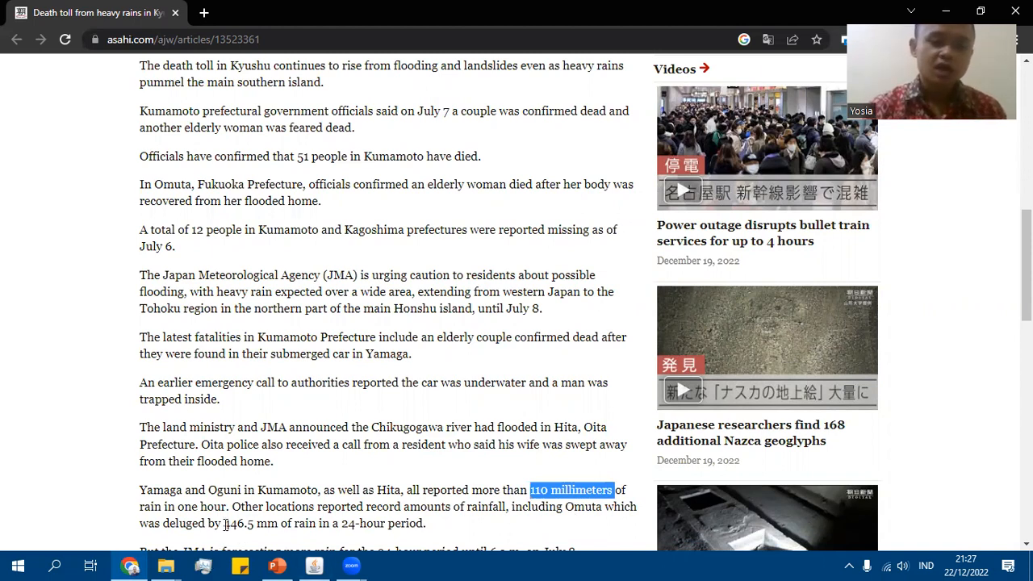
pyautogui.doubleClick(255, 524)
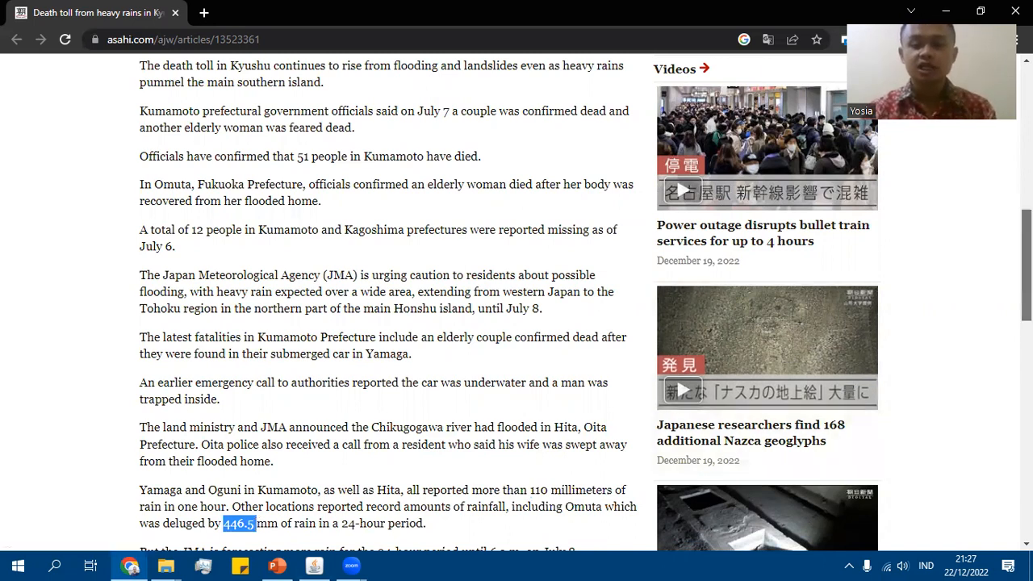
pyautogui.scroll(-3, 517, 299)
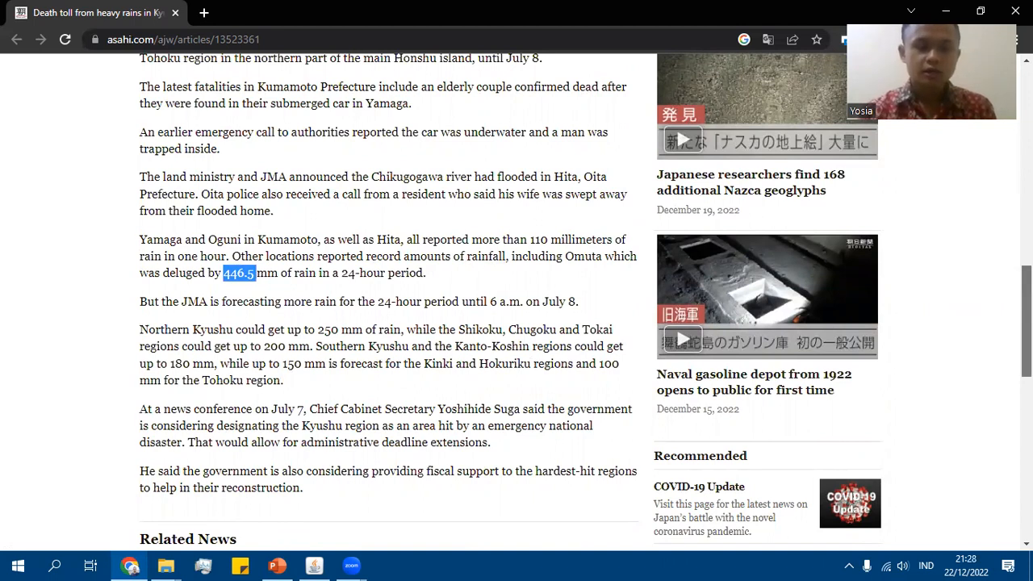
pyautogui.scroll(1, 586, 302)
pyautogui.moveTo(1027, 314); pyautogui.dragTo(1027, 122)
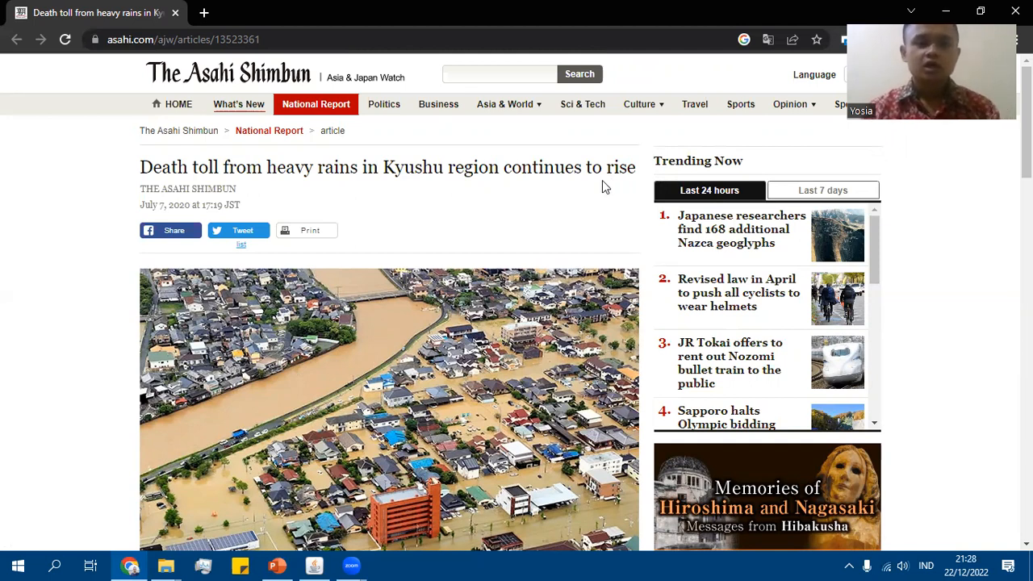
# - Open Google Maps in a new browser tab
pyautogui.click(216, 22)
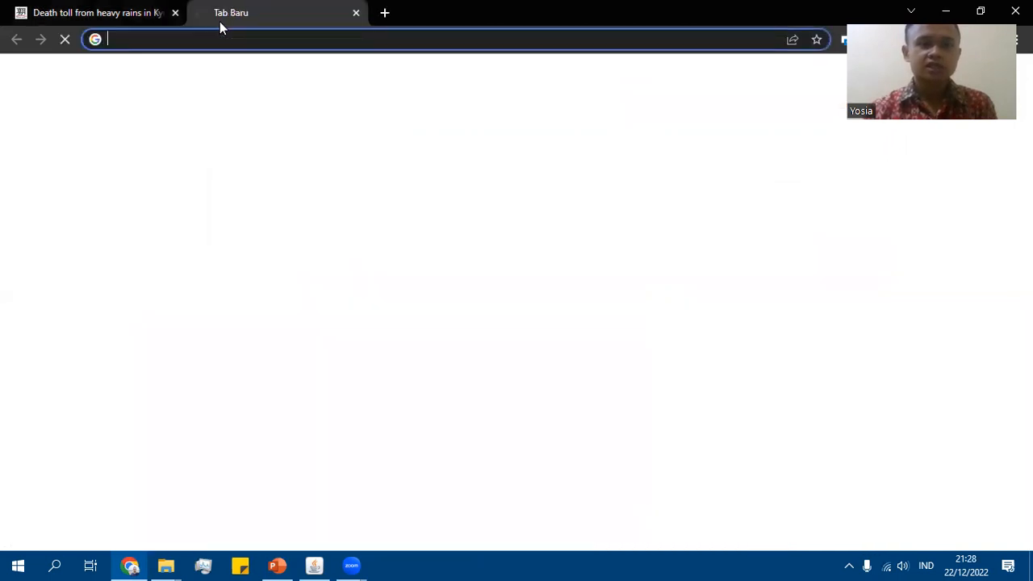
pyautogui.write('maps.gg')
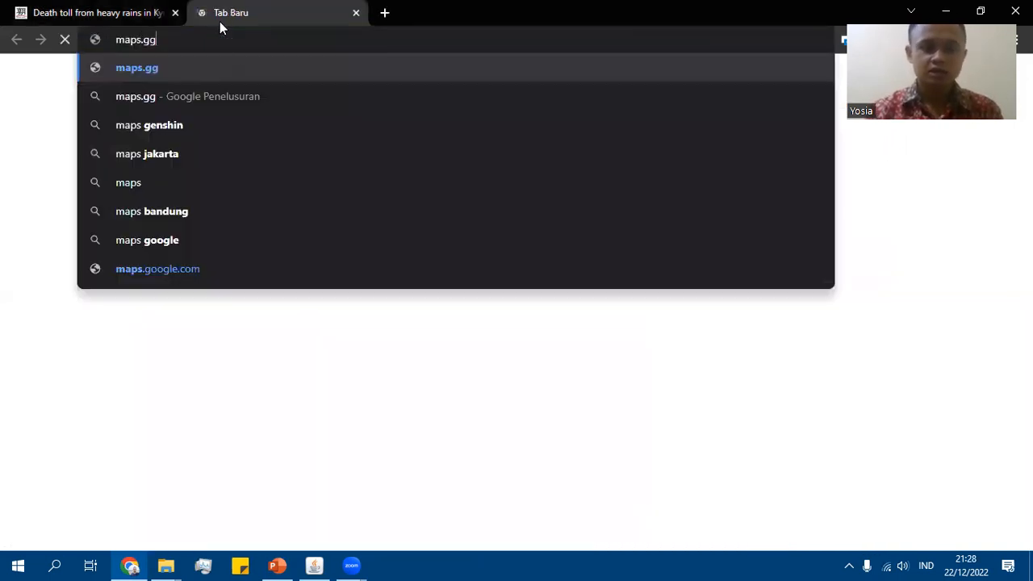
pyautogui.write('o')
pyautogui.press('BackSpace')
pyautogui.press('BackSpace')
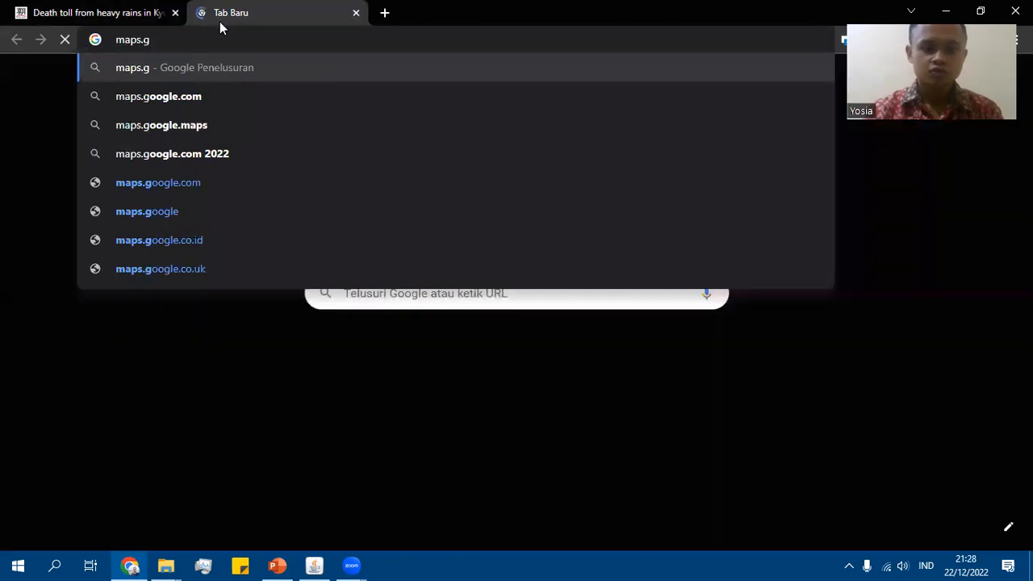
pyautogui.write('oogle.co')
pyautogui.press('Down')
pyautogui.press('Down')
pyautogui.press('Return')
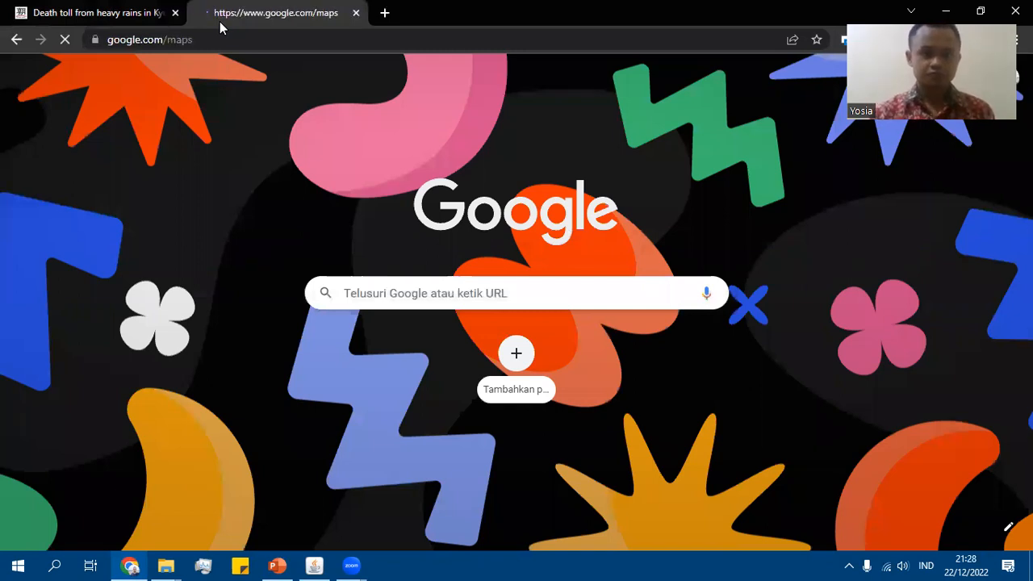
# - Search the map for kyushu, show it in satellite view and hide the place details
pyautogui.click(153, 6)
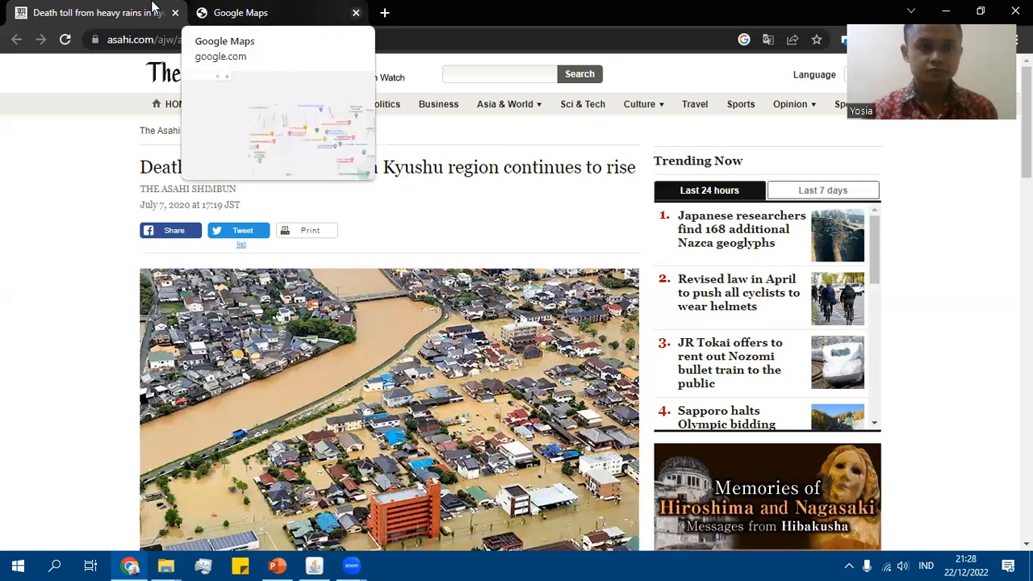
pyautogui.click(212, 13)
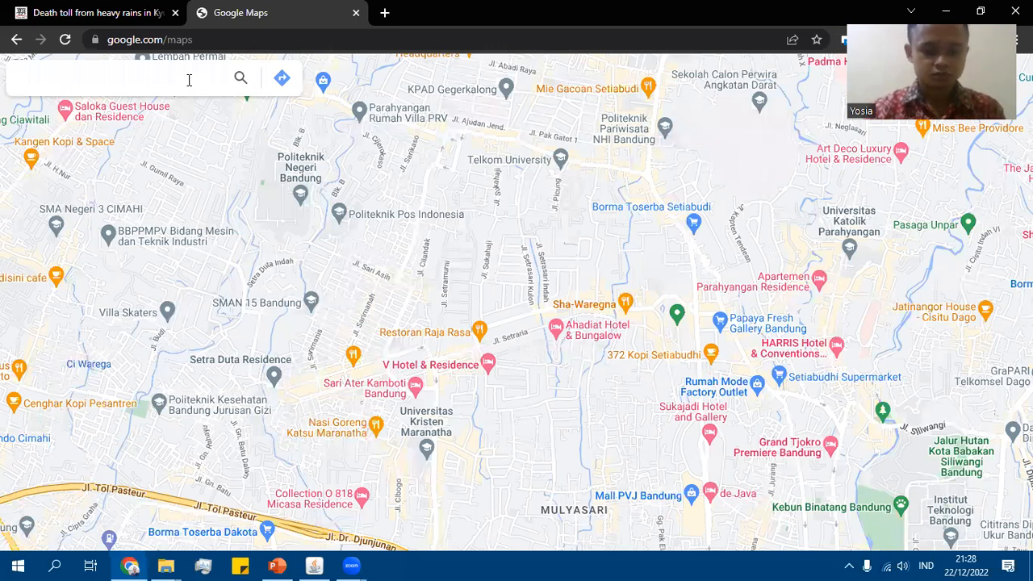
pyautogui.write('kyushu')
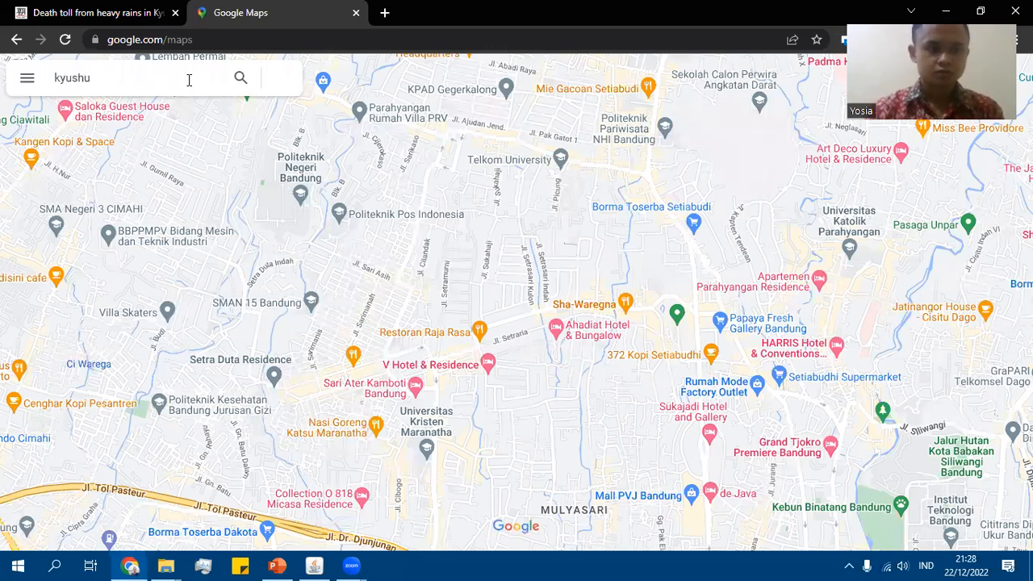
pyautogui.press('Return')
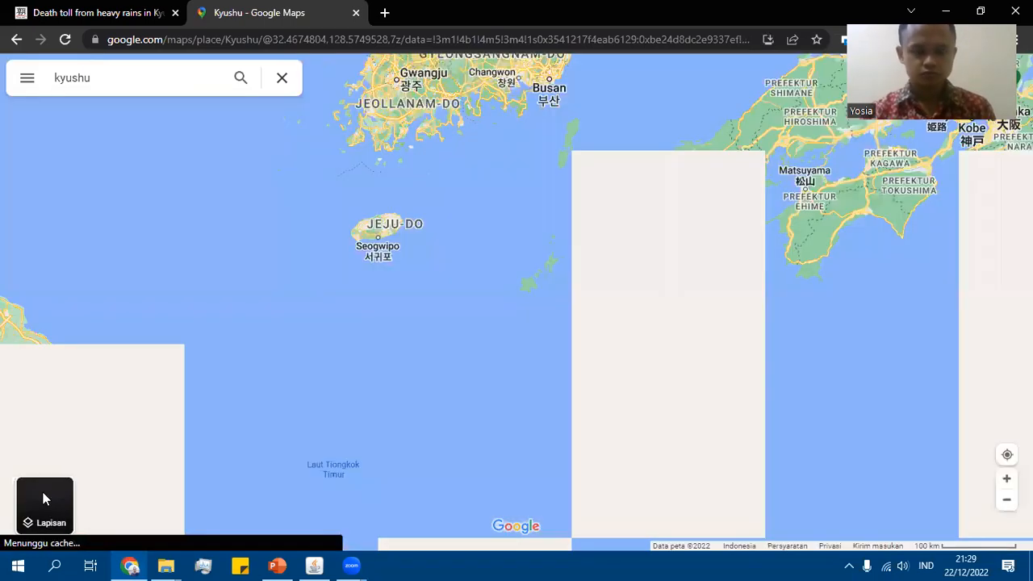
pyautogui.click(44, 499)
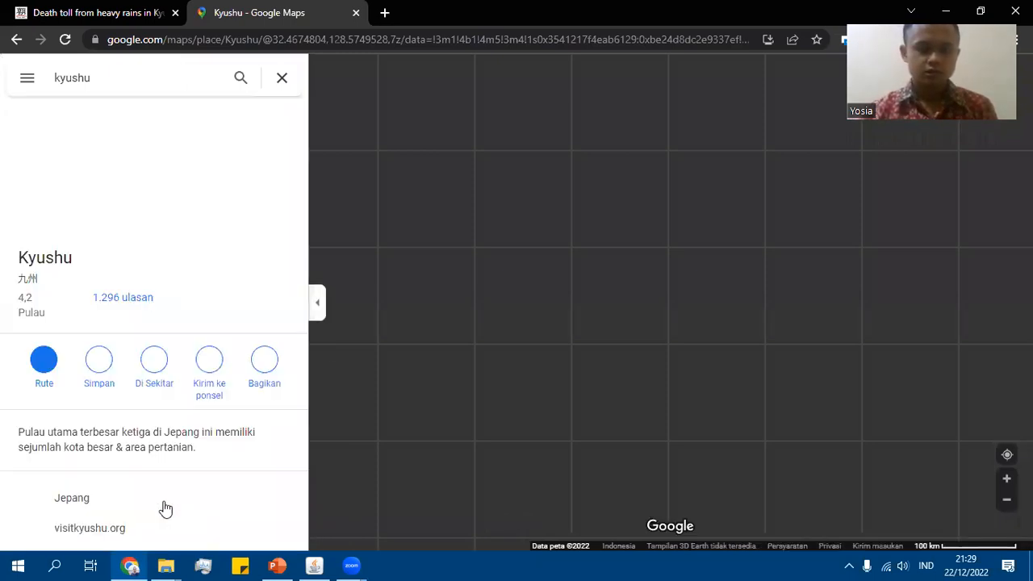
pyautogui.click(318, 303)
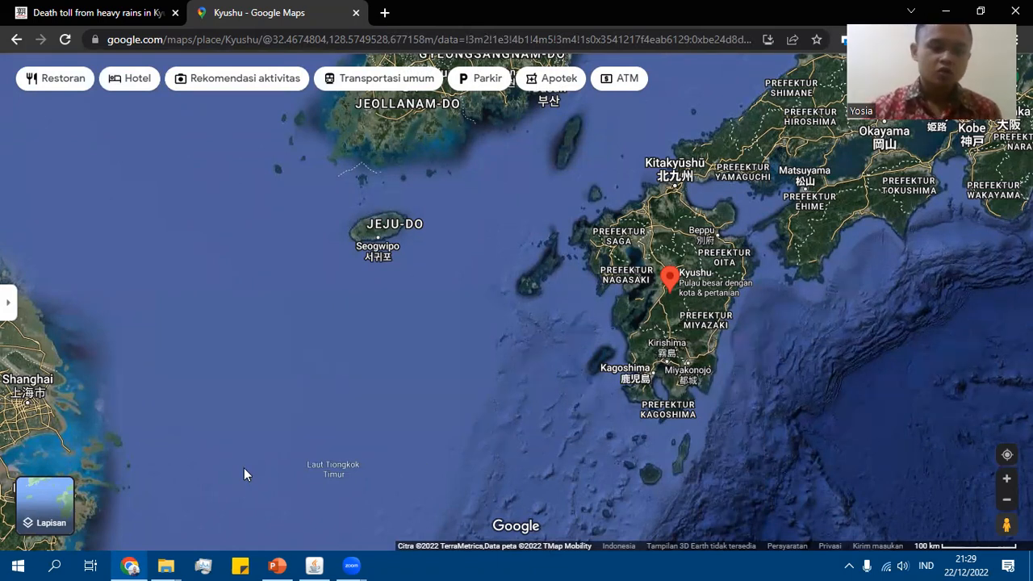
# - Switch to the File Explorer window of ftp.ptree.jaxa.jp that lists the jma and pub folders and show its full FTP address
pyautogui.click(171, 564)
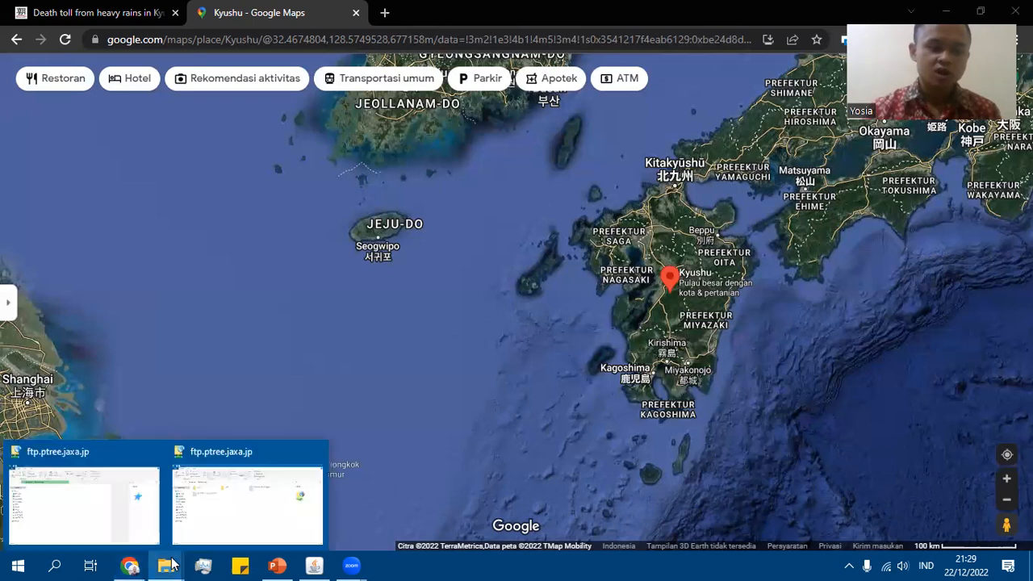
pyautogui.click(129, 517)
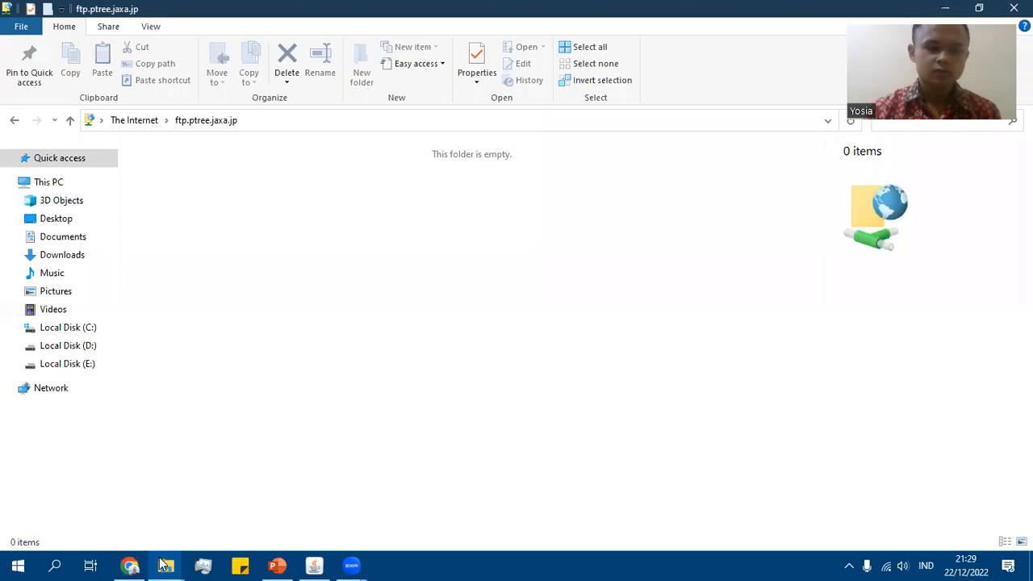
pyautogui.moveTo(160, 564)
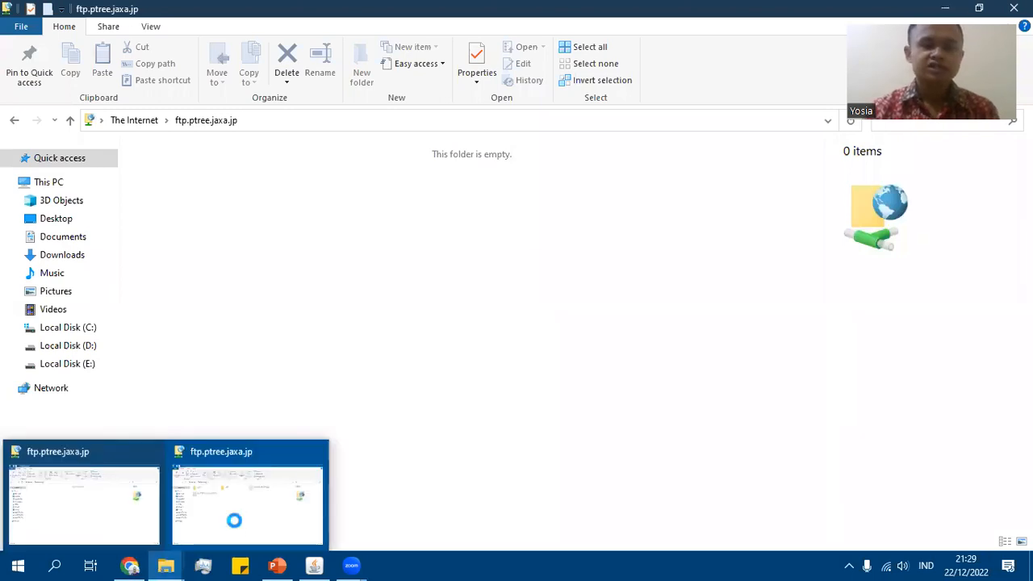
pyautogui.click(309, 452)
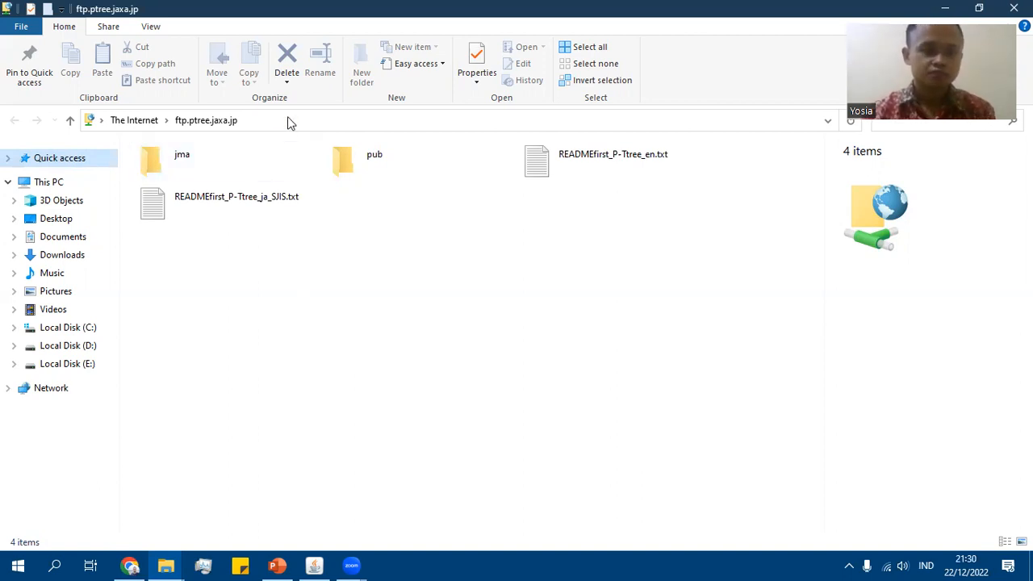
pyautogui.click(121, 120)
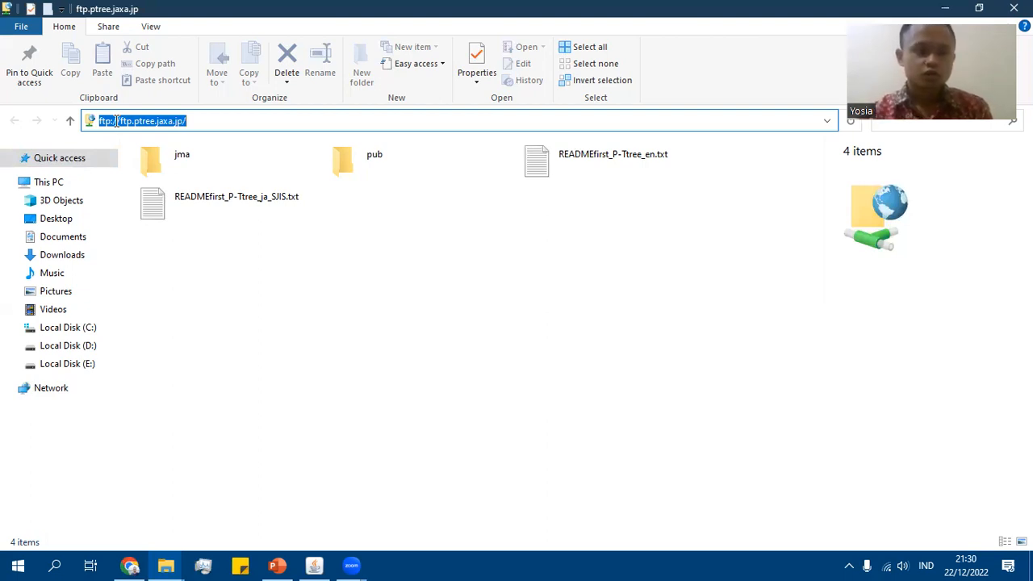
pyautogui.click(212, 119)
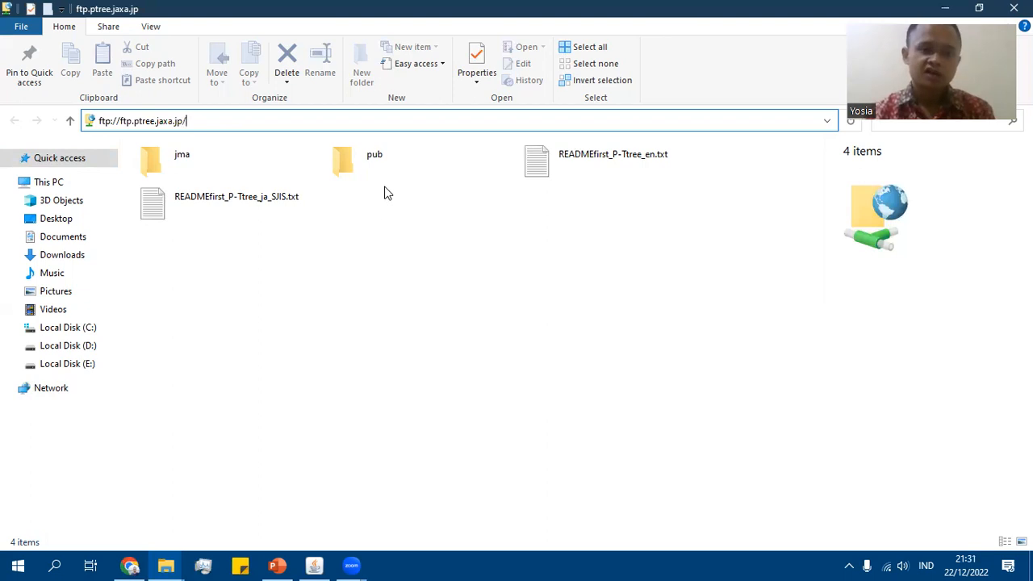
# - Navigate on the FTP server to the Himawari cloud property folder pub/himawari/L2/CLP/010
pyautogui.doubleClick(412, 171)
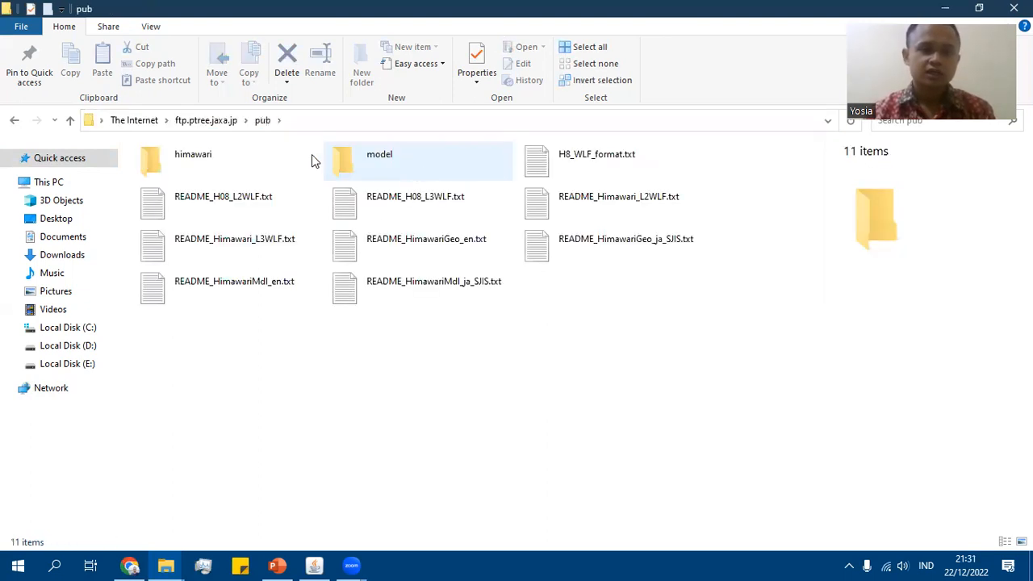
pyautogui.doubleClick(270, 157)
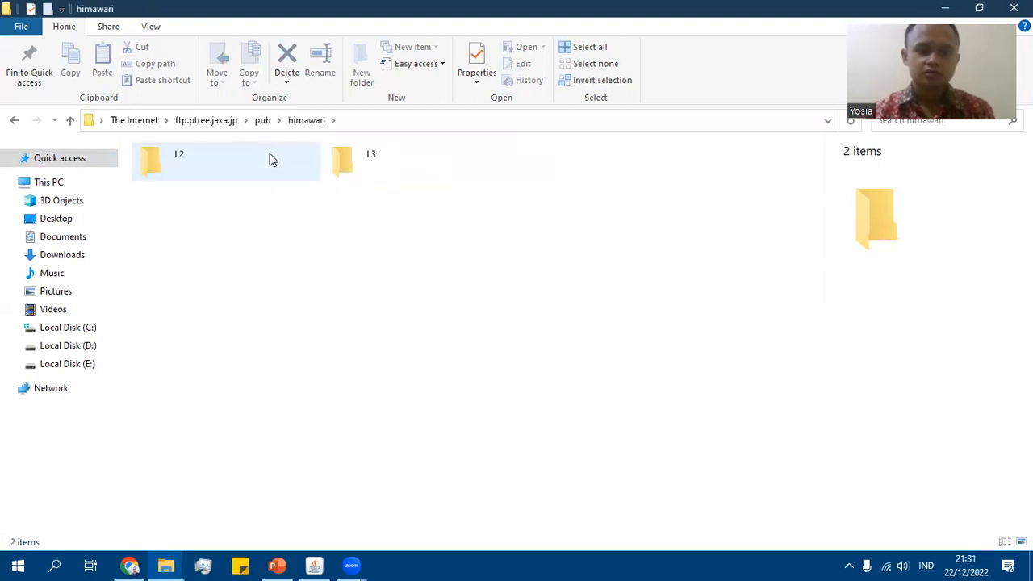
pyautogui.doubleClick(271, 157)
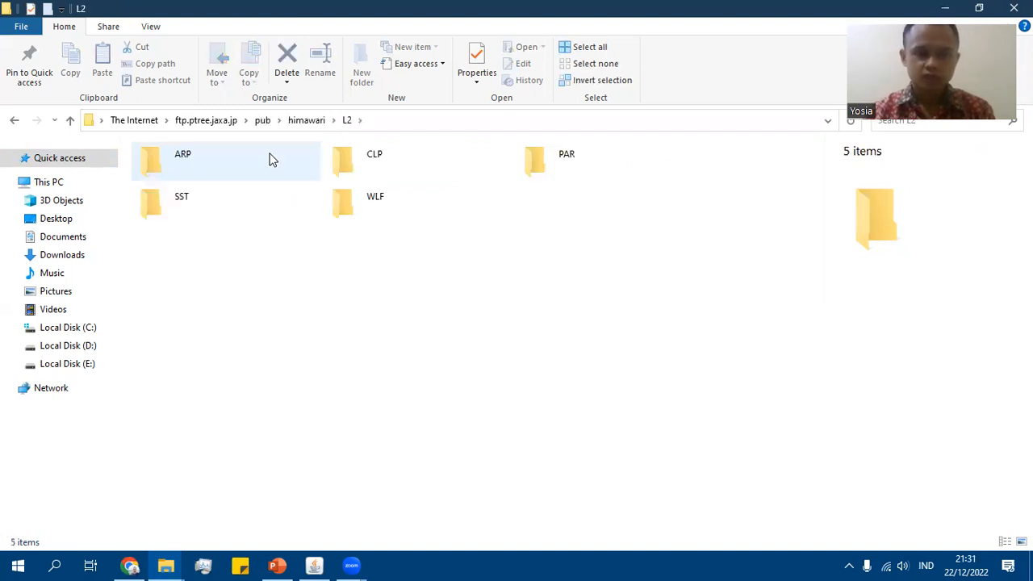
pyautogui.doubleClick(359, 152)
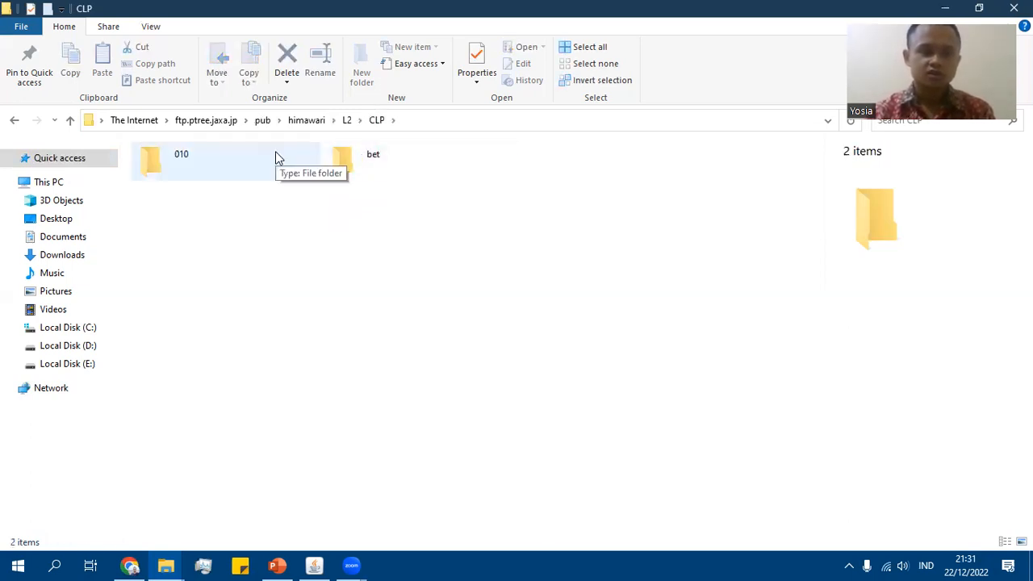
pyautogui.click(275, 153)
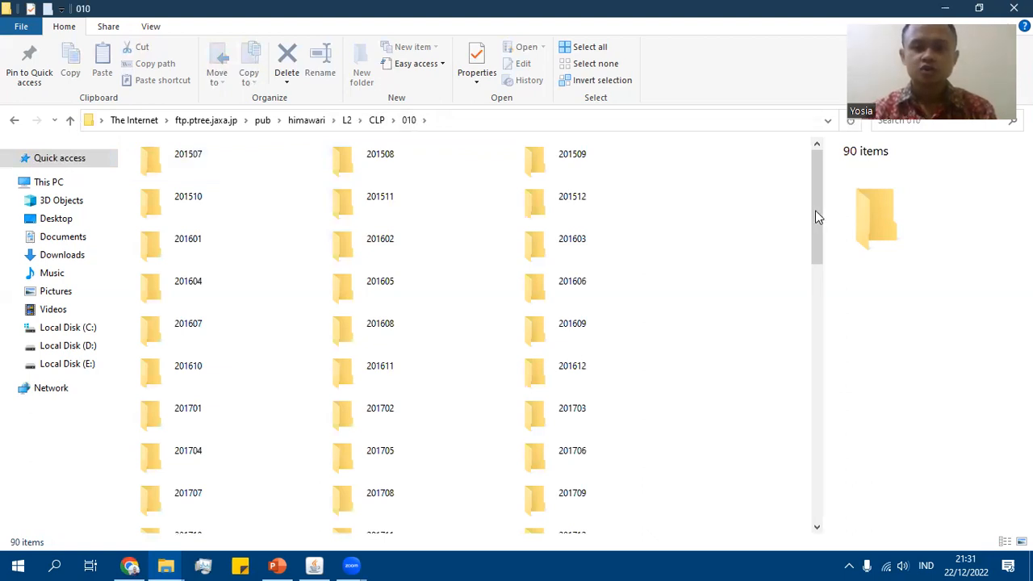
# - Go into the data folder for July 2020, day 04, hour 23 (202007/04/23)
pyautogui.moveTo(818, 216); pyautogui.dragTo(812, 387)
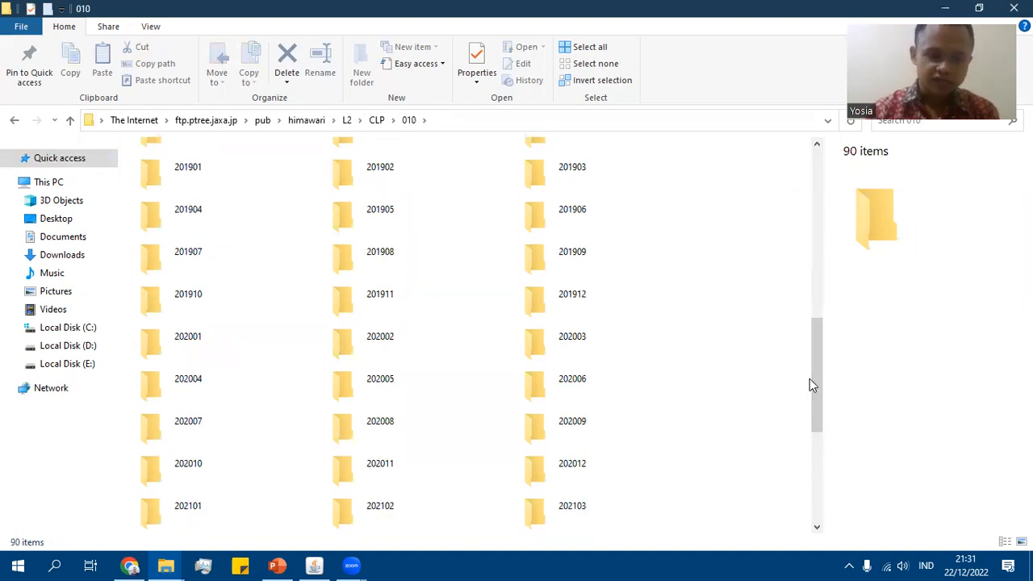
pyautogui.click(213, 434)
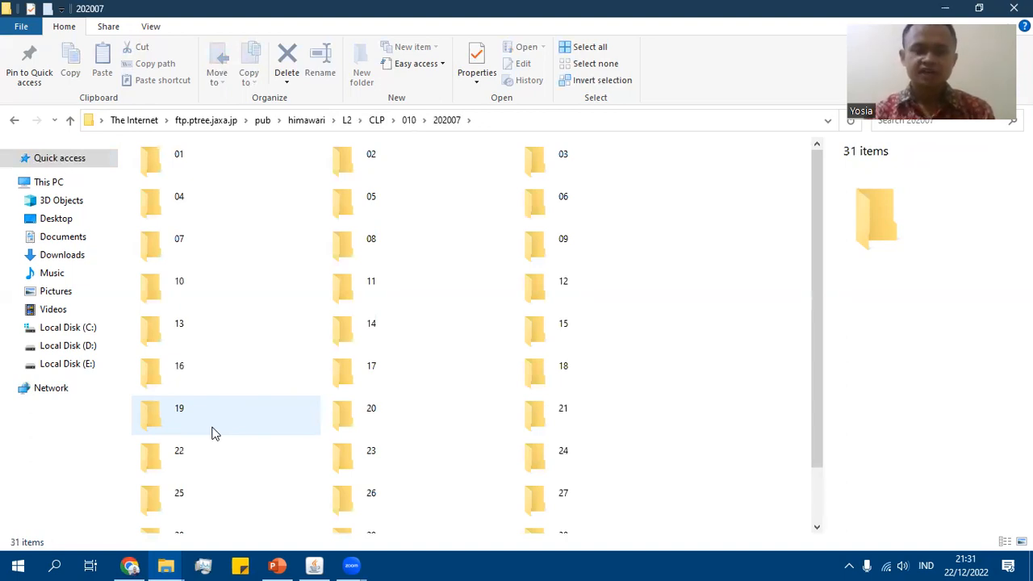
pyautogui.doubleClick(221, 211)
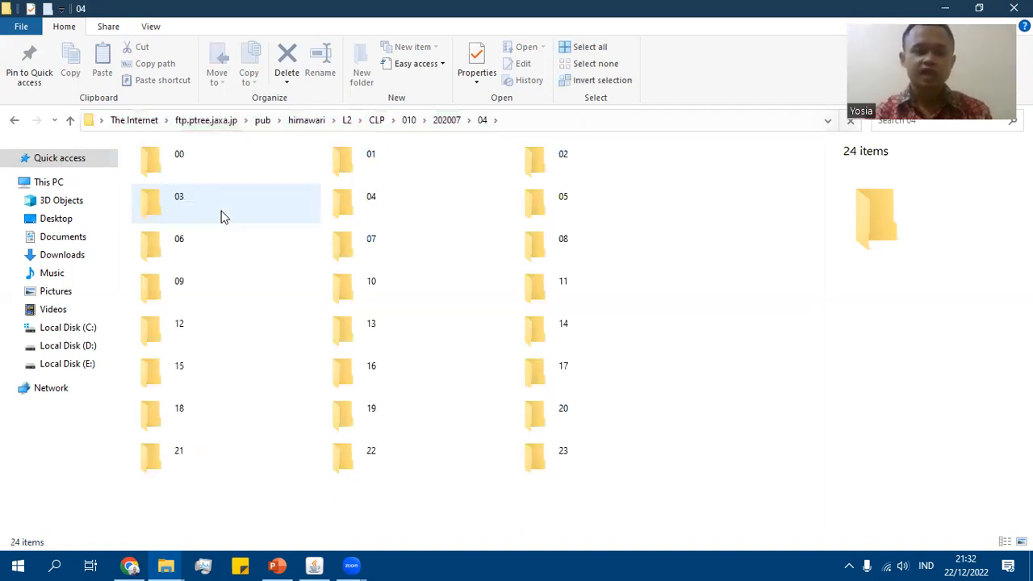
pyautogui.click(565, 466)
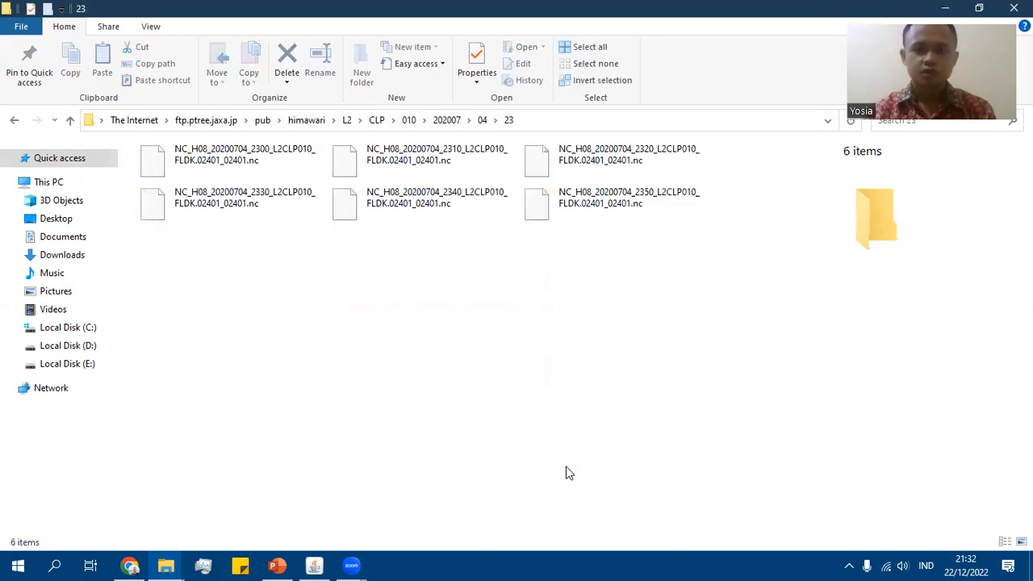
# - Try to copy NC_H08_20200704_2350_L2CLP010_FLDK.02401_02401.nc to the Downloads folder, but cancel the copy
pyautogui.click(632, 206)
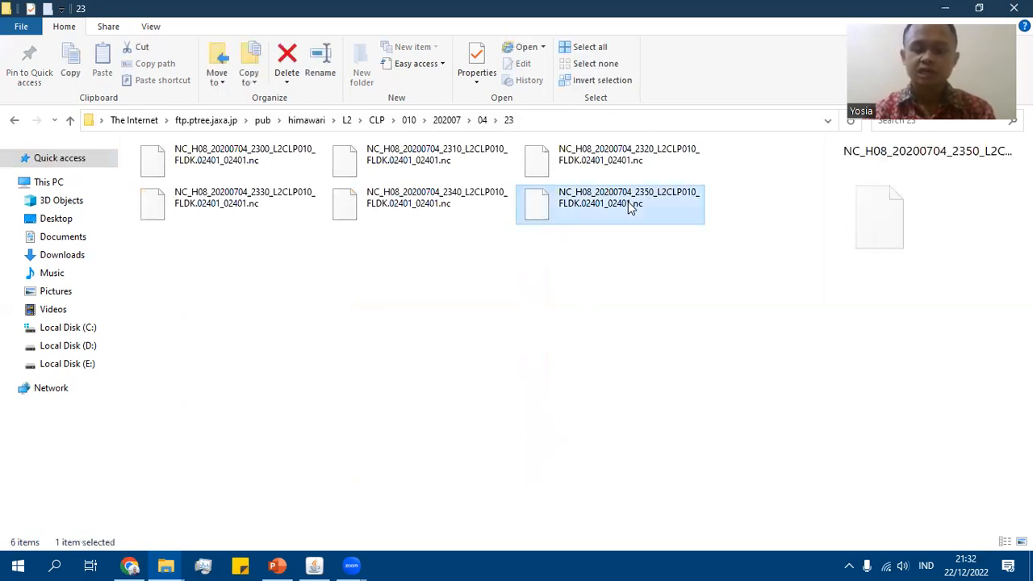
pyautogui.rightClick(632, 206)
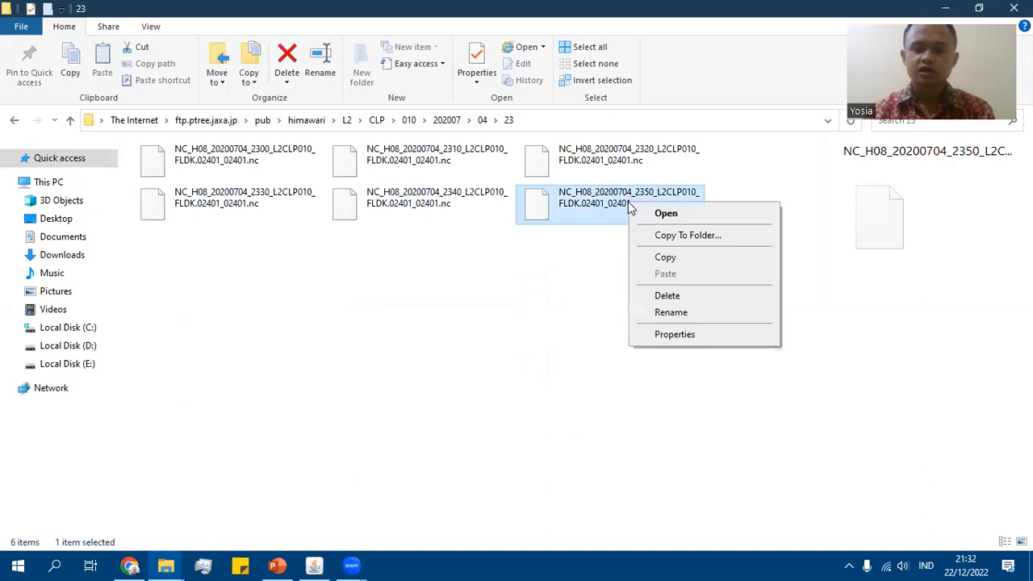
pyautogui.click(688, 234)
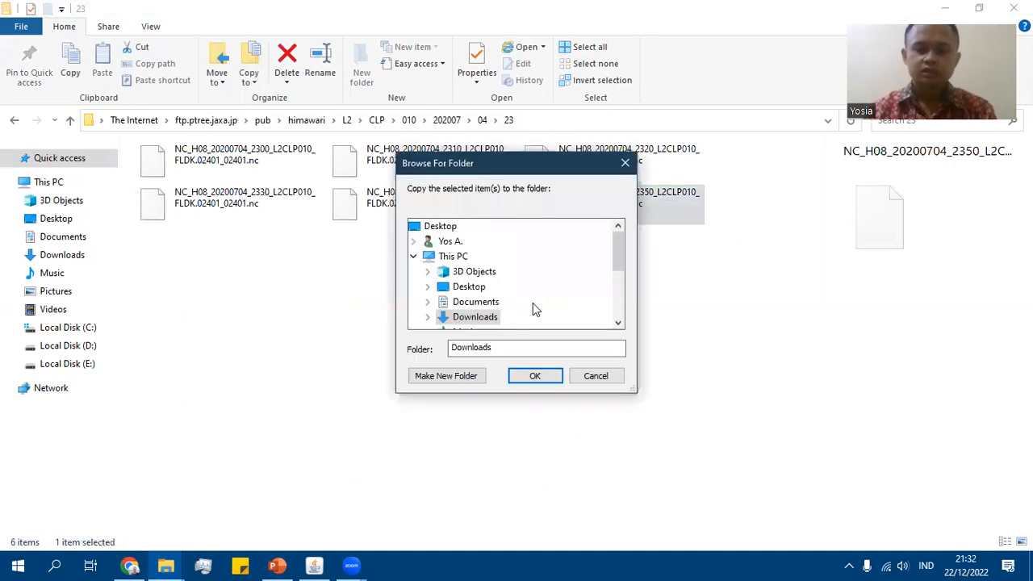
pyautogui.moveTo(622, 270); pyautogui.dragTo(621, 283)
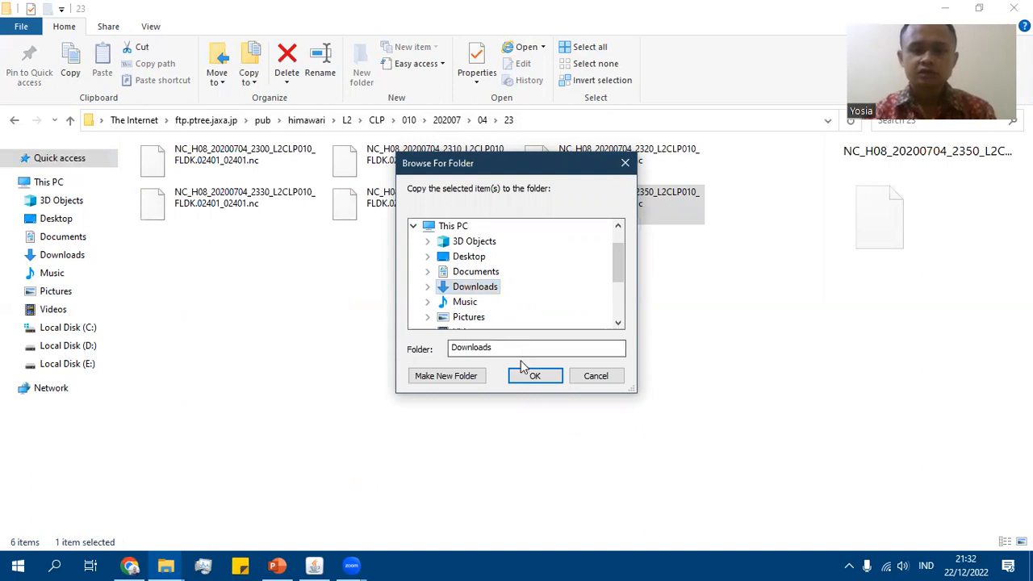
pyautogui.click(597, 377)
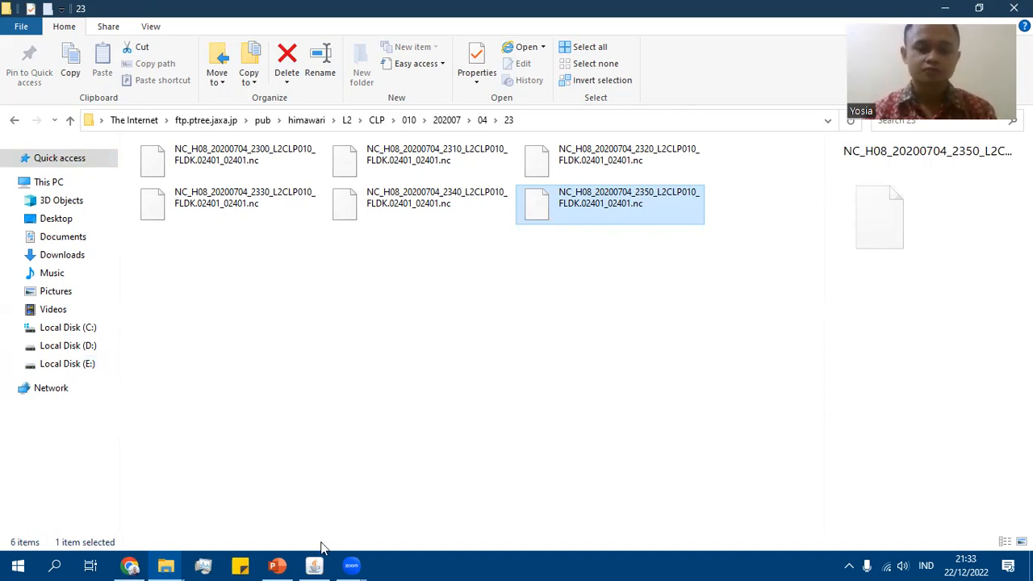
# - Switch to Panoply and open NC_H08_20200704_2350_L2CLP010_FLDK.02401_02401.nc from the Downloads folder
pyautogui.click(315, 565)
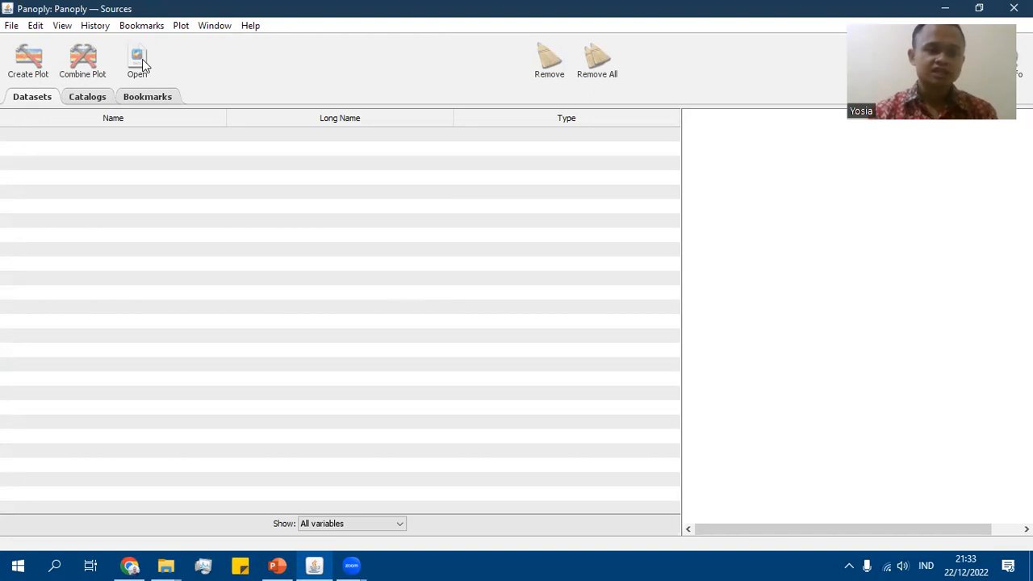
pyautogui.click(12, 29)
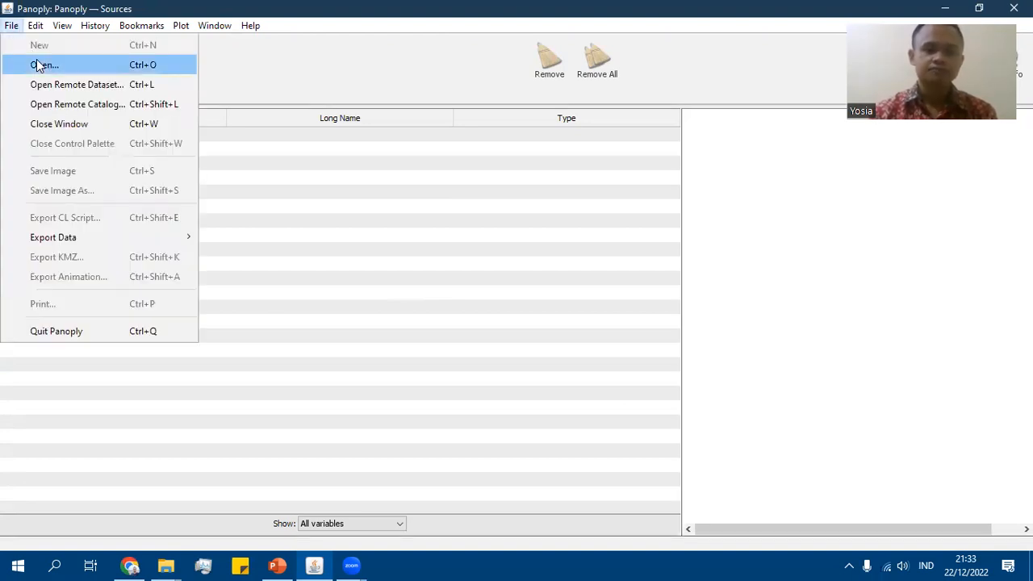
pyautogui.click(38, 65)
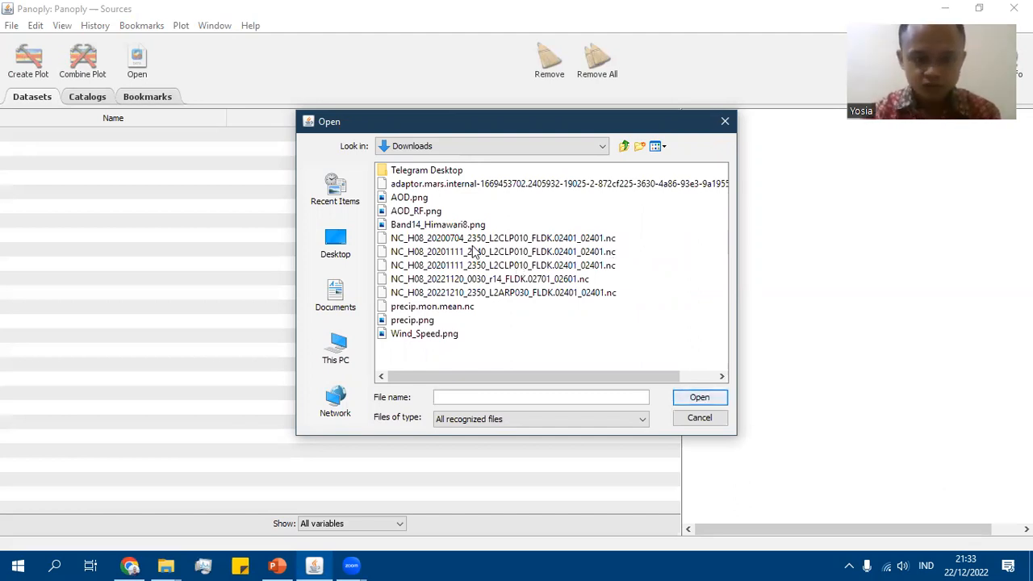
pyautogui.click(446, 242)
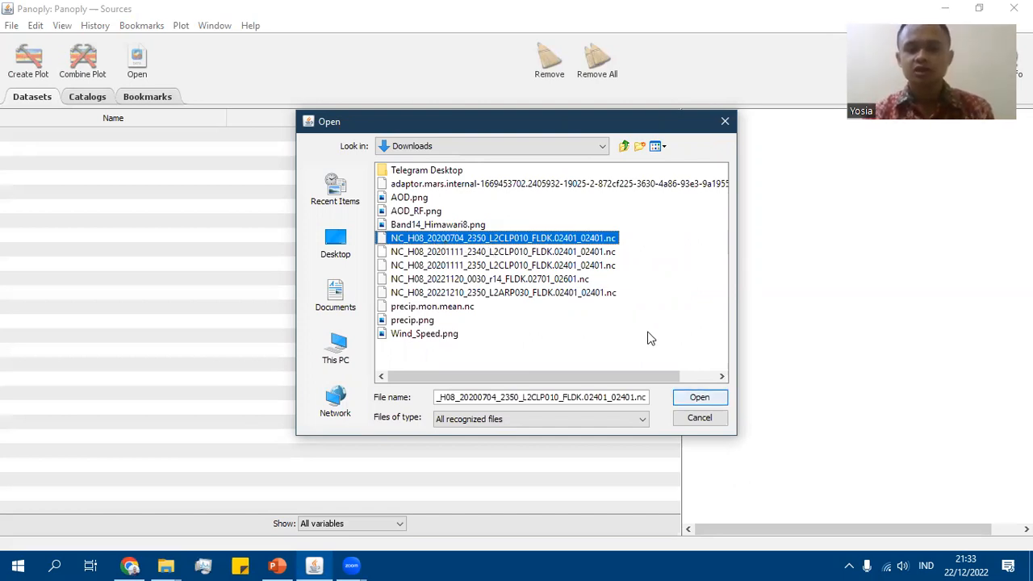
pyautogui.click(699, 402)
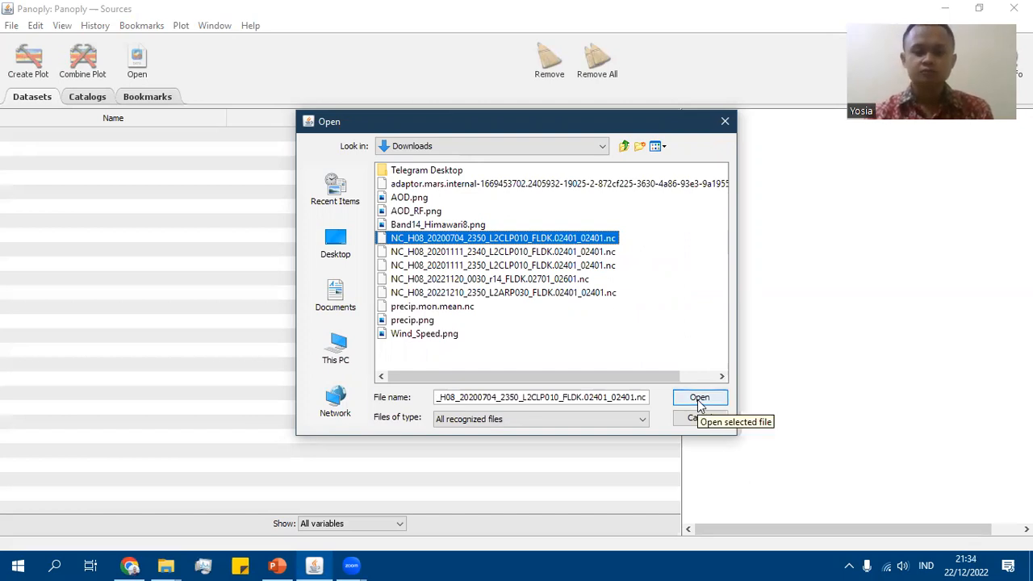
pyautogui.click(699, 399)
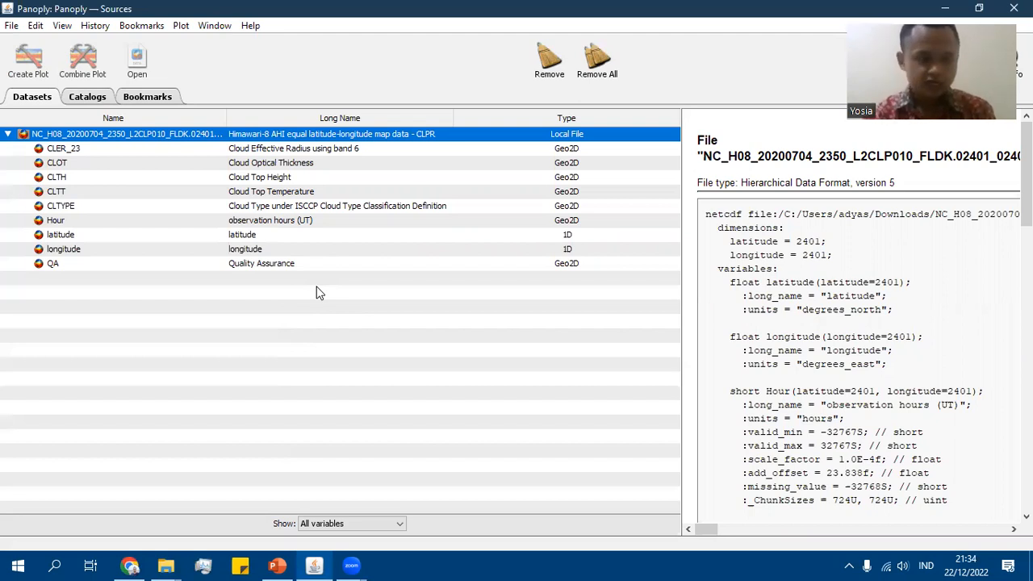
# - Create a georeferenced Longitude-Latitude color contour plot of the Cloud Optical Thickness variable (CLOT)
pyautogui.click(65, 164)
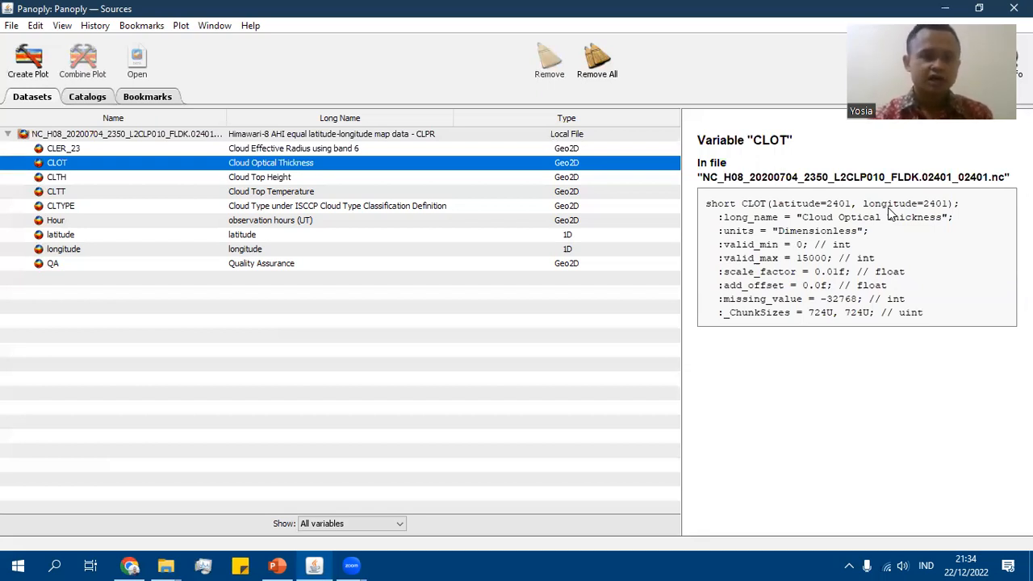
pyautogui.click(30, 70)
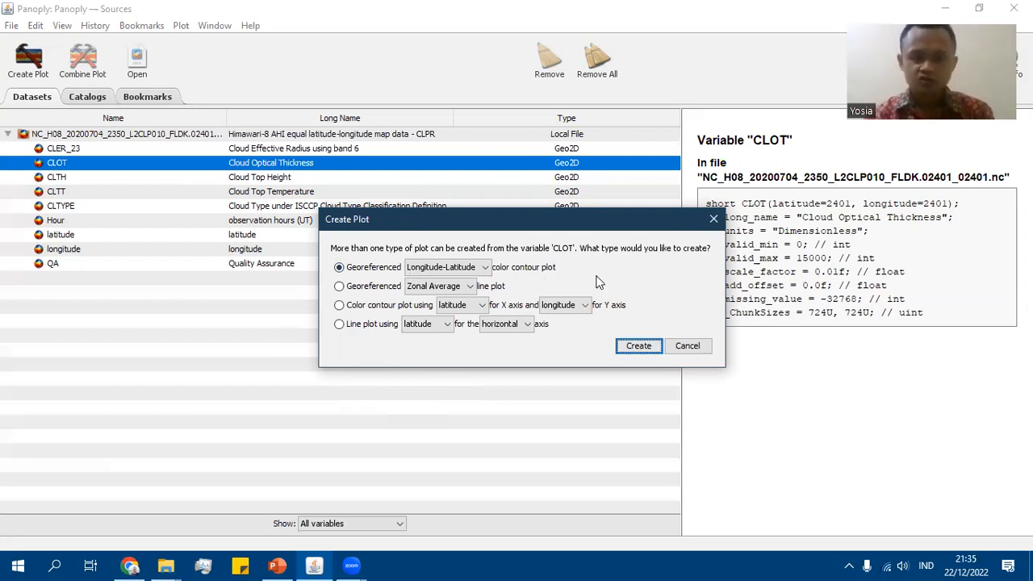
pyautogui.click(637, 347)
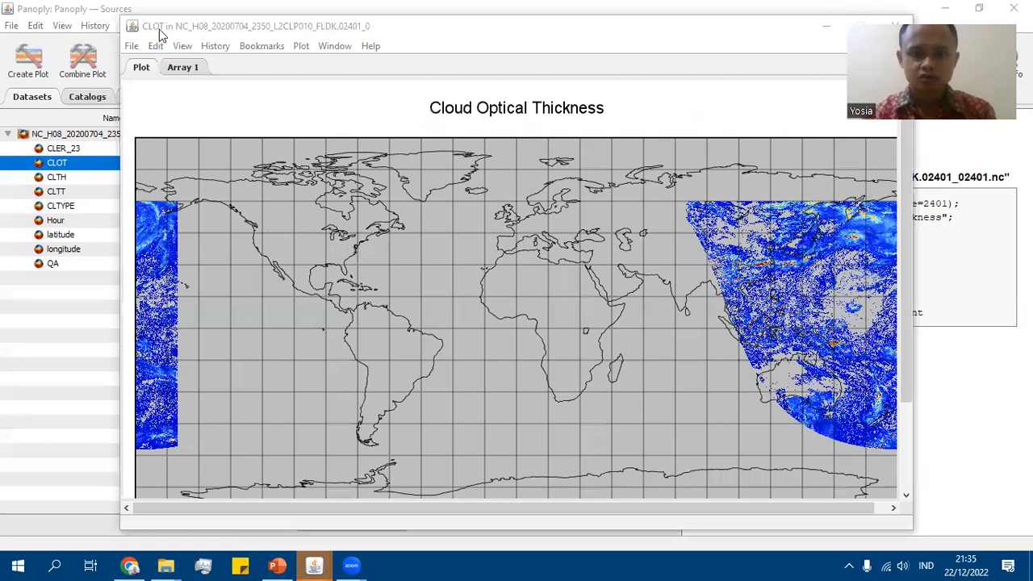
# - Examine the Cloud Optical Thickness map and the color scale below it
pyautogui.click(159, 29)
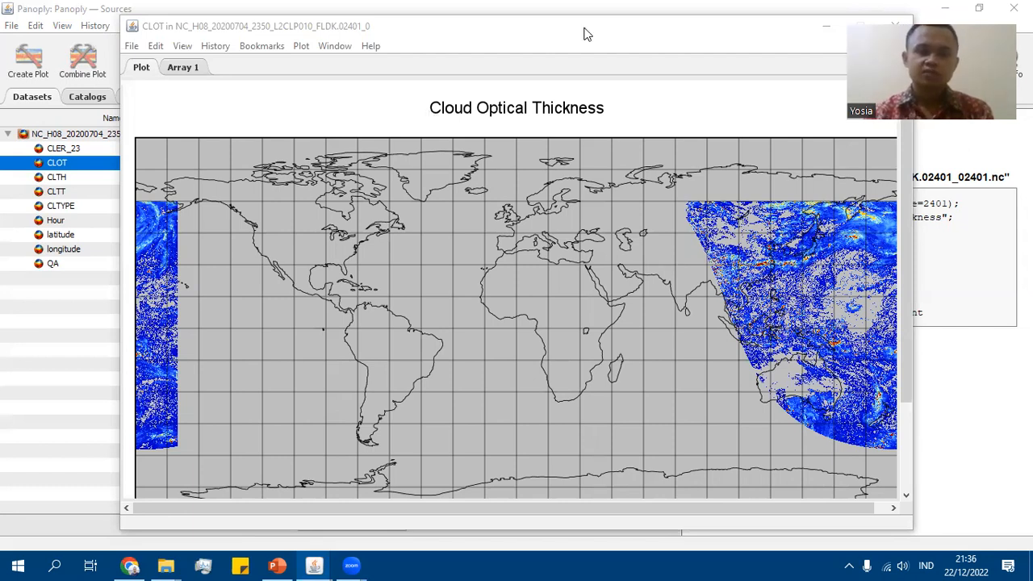
pyautogui.click(343, 382)
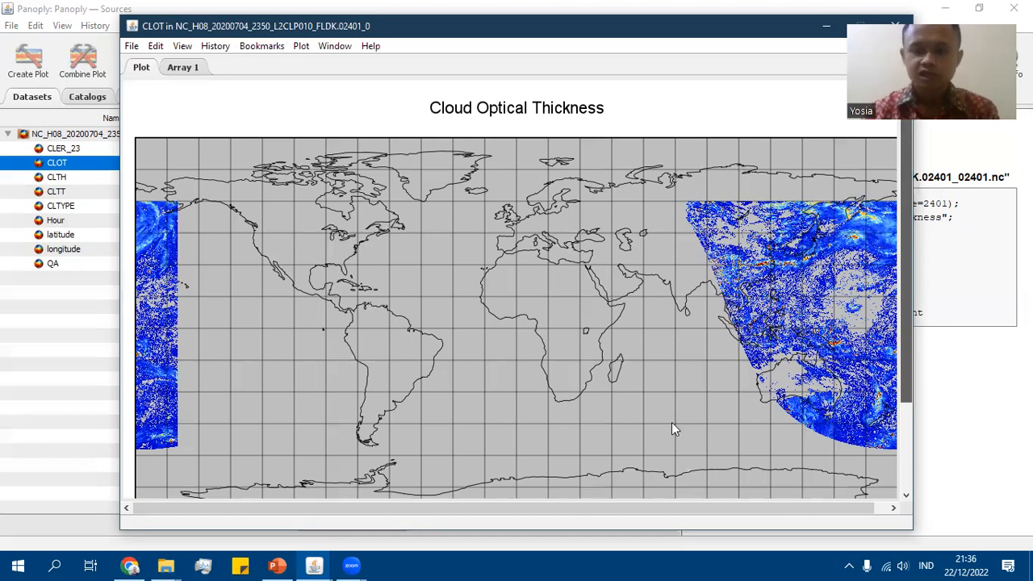
pyautogui.scroll(-3, 672, 422)
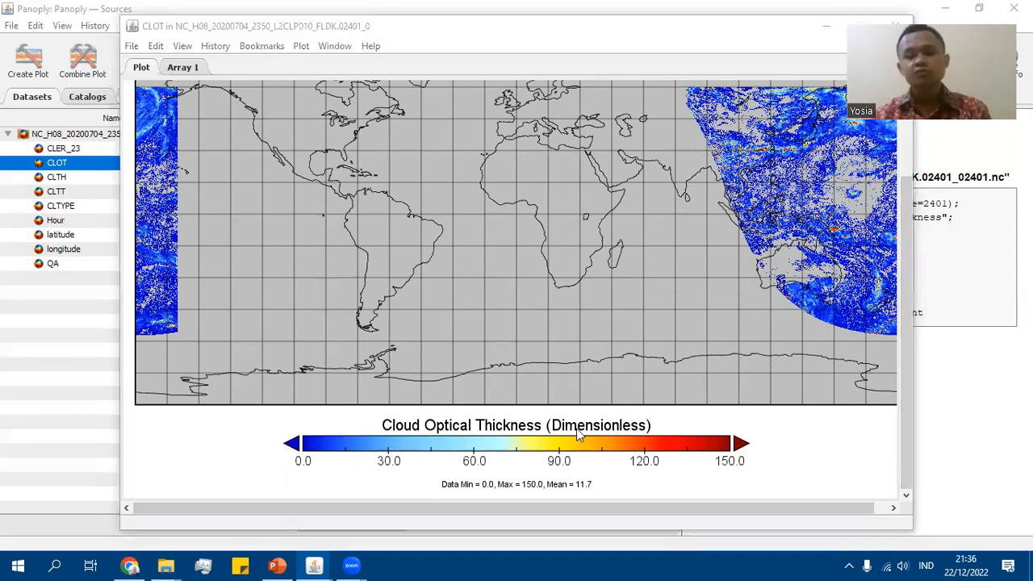
pyautogui.click(903, 356)
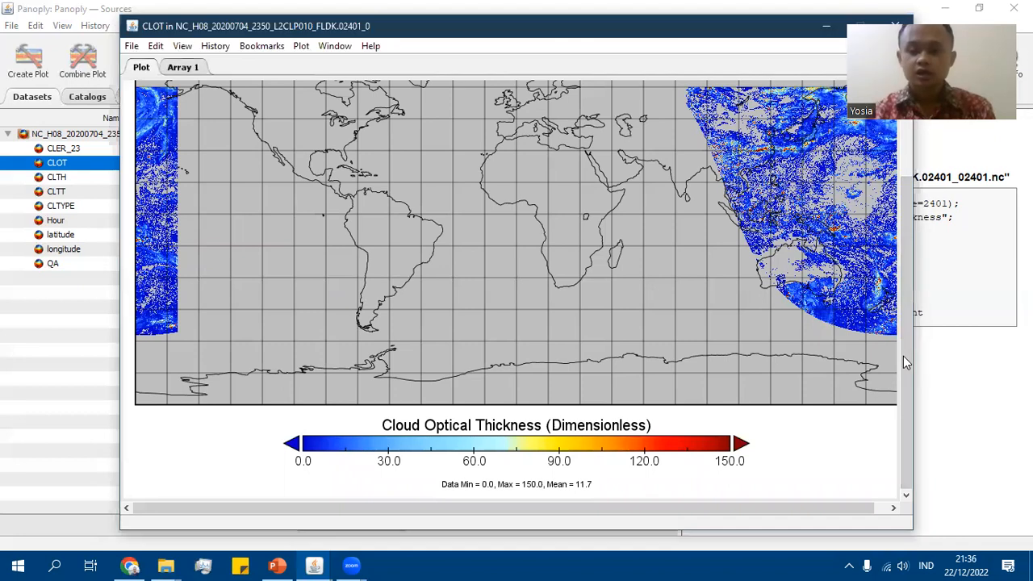
pyautogui.scroll(2, 344, 232)
pyautogui.scroll(4, 343, 232)
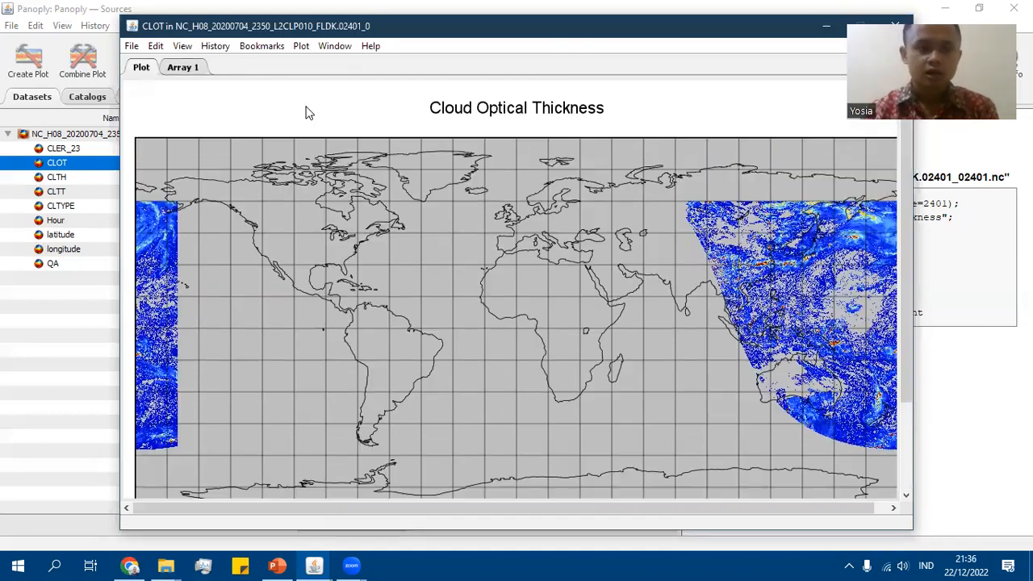
# - Open the plot's Map Projection settings and select the center longitude value
pyautogui.click(302, 47)
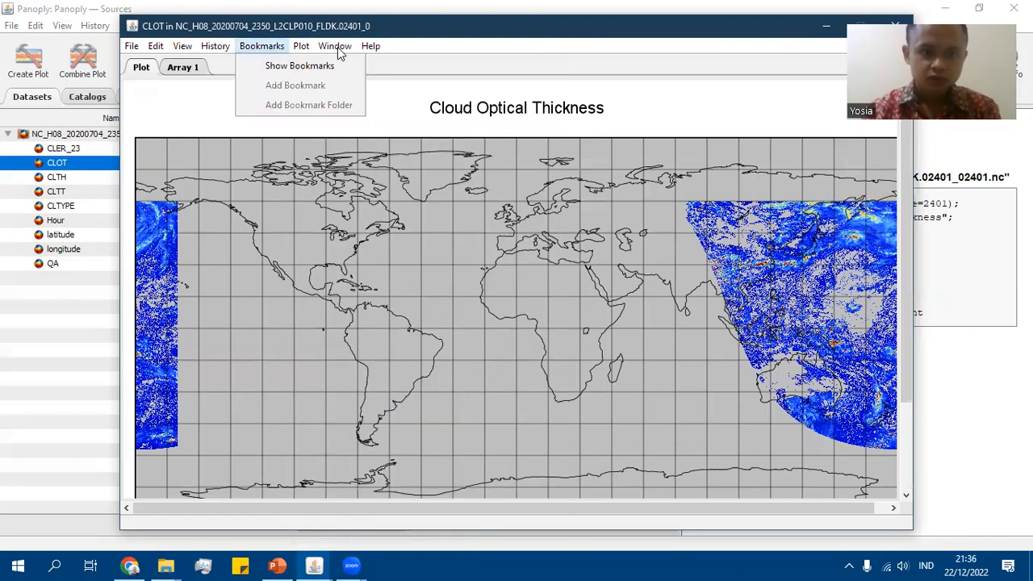
pyautogui.moveTo(301, 46)
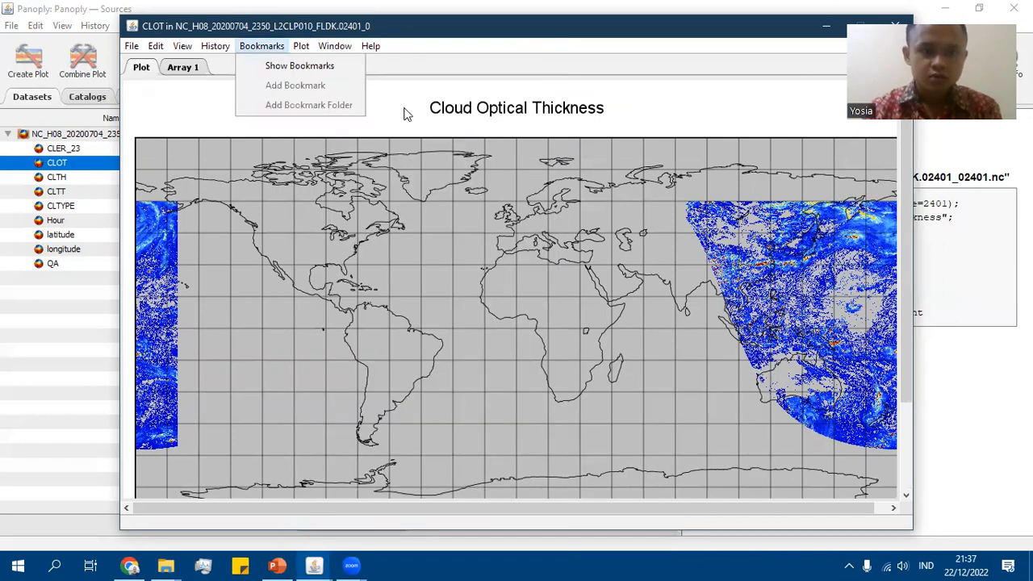
pyautogui.click(324, 47)
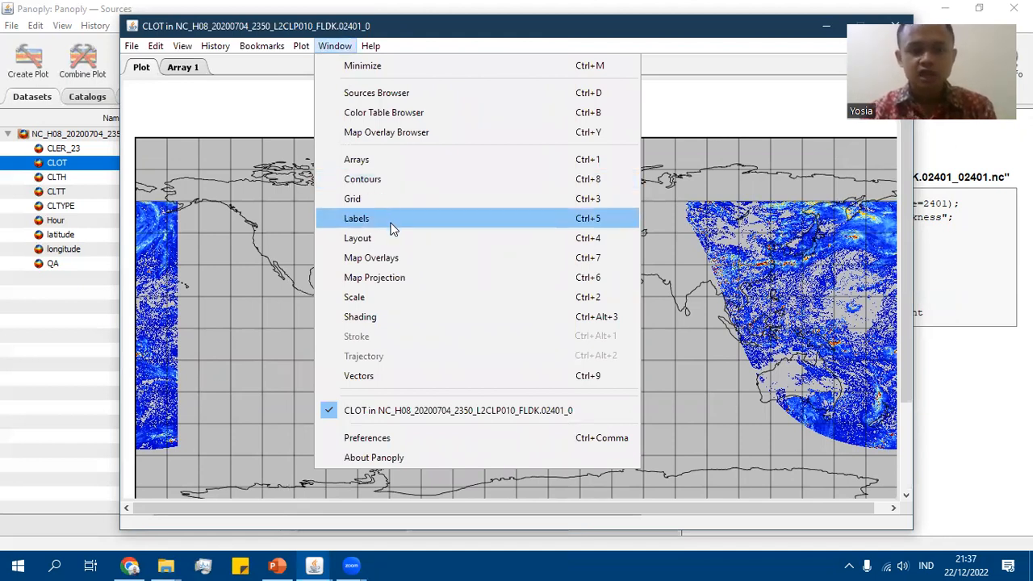
pyautogui.click(392, 281)
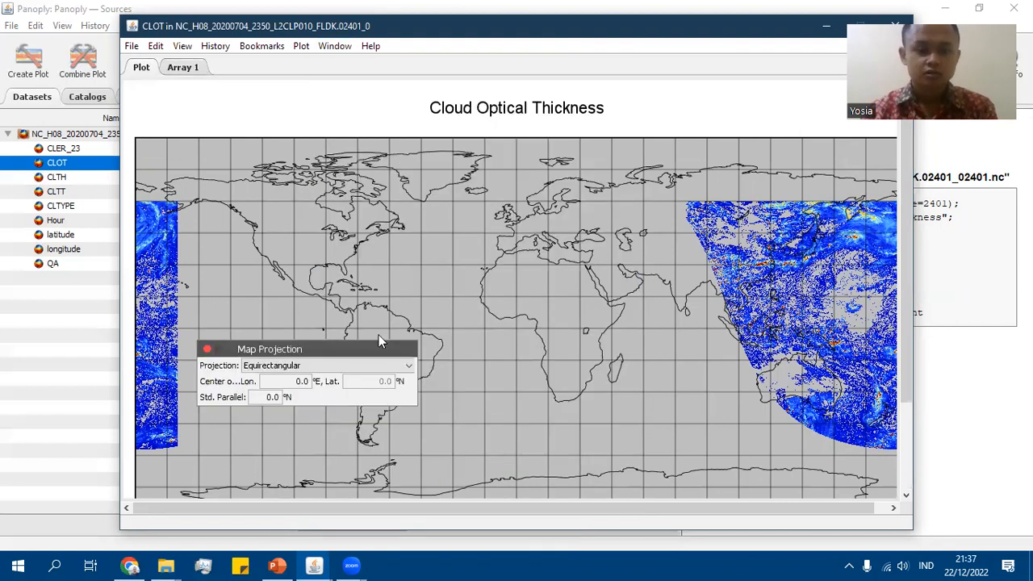
pyautogui.moveTo(291, 380); pyautogui.dragTo(322, 386)
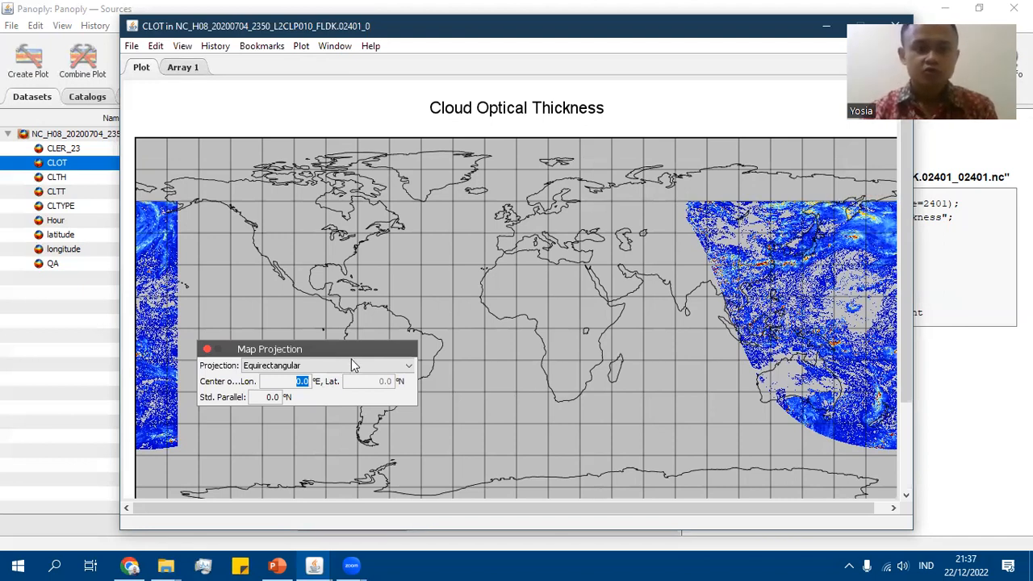
# - Open the plot's Labels settings and select the whole title text
pyautogui.hotkey('alt', 'w')
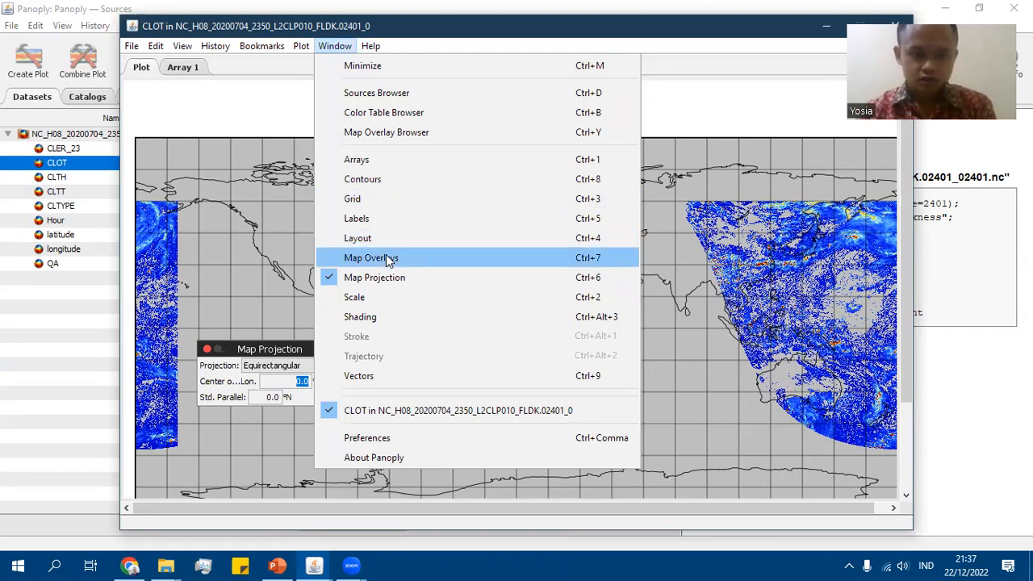
pyautogui.click(561, 216)
pyautogui.moveTo(725, 222); pyautogui.dragTo(532, 203)
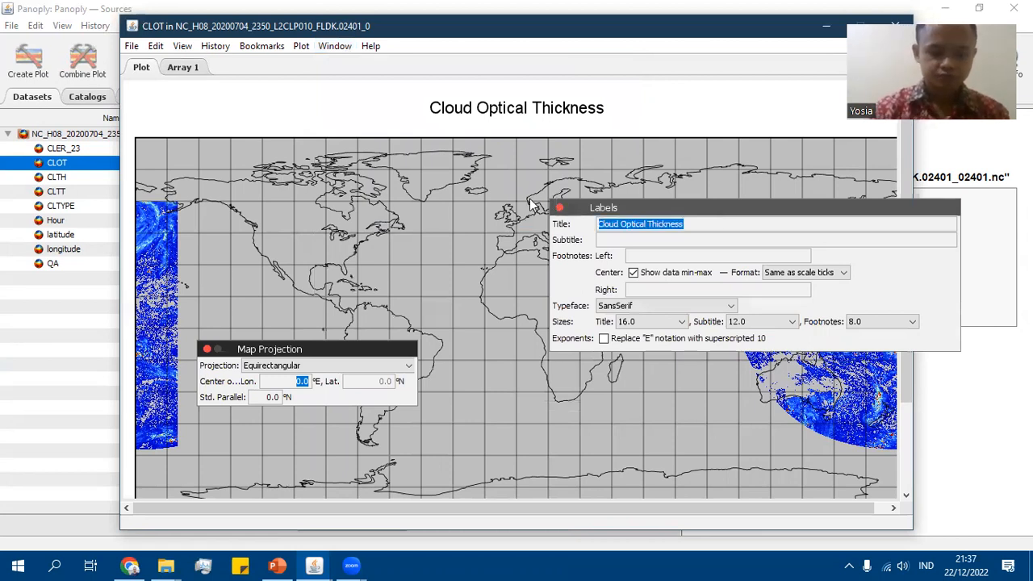
pyautogui.write('Pengamt')
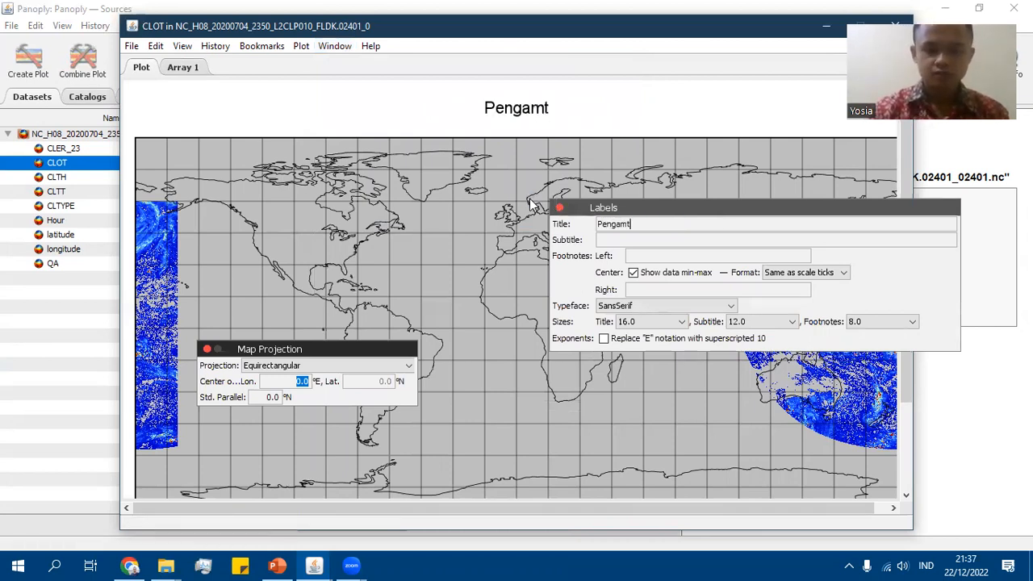
pyautogui.press('BackSpace')
pyautogui.press('BackSpace')
pyautogui.press('BackSpace')
pyautogui.press('BackSpace')
pyautogui.press('BackSpace')
pyautogui.press('BackSpace')
pyautogui.press('BackSpace')
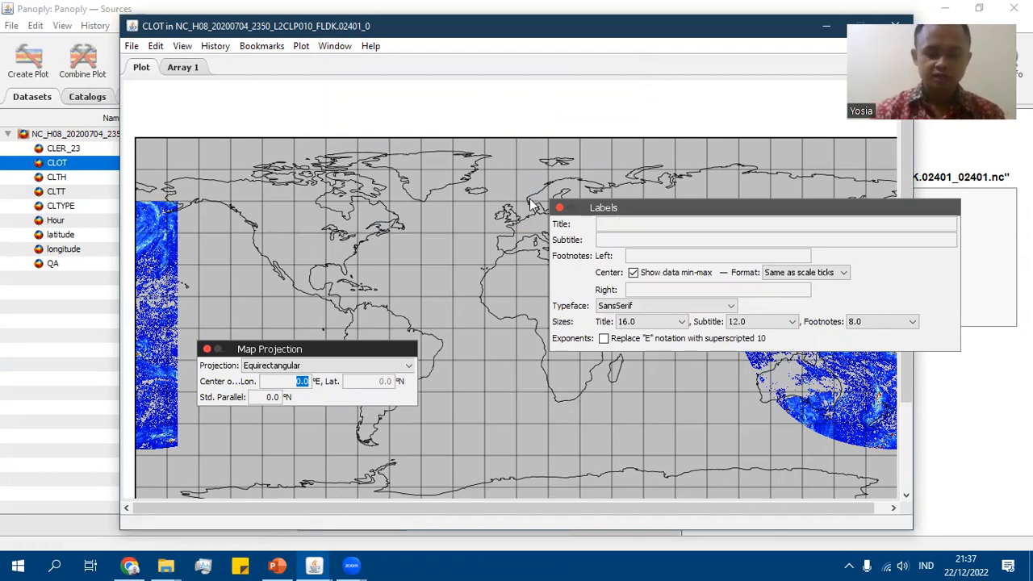
# - Set the plot title to "Cloud Optical Thickness in Kyushu, Japan"
pyautogui.write('Clo')
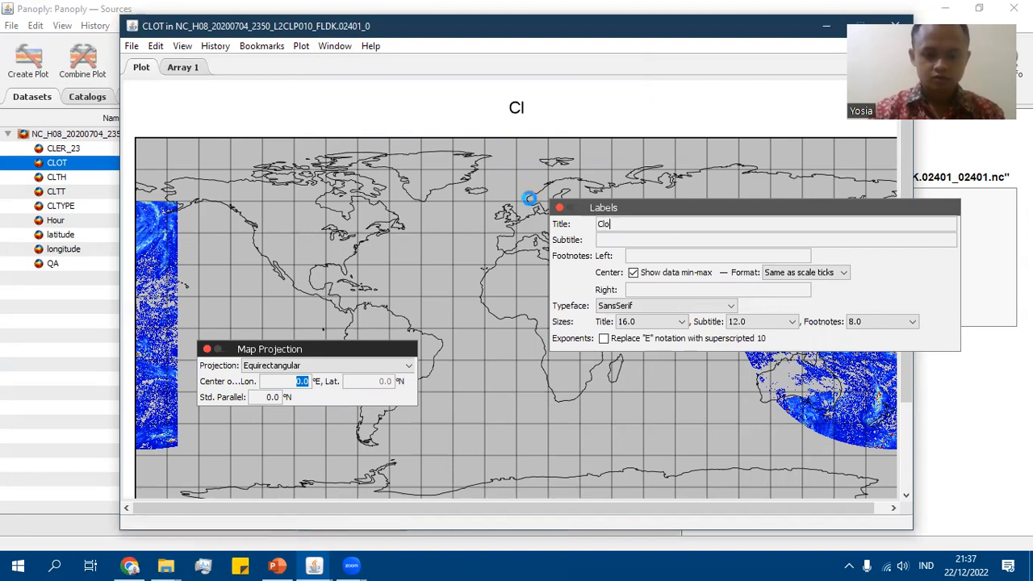
pyautogui.write('ud Optical Thick')
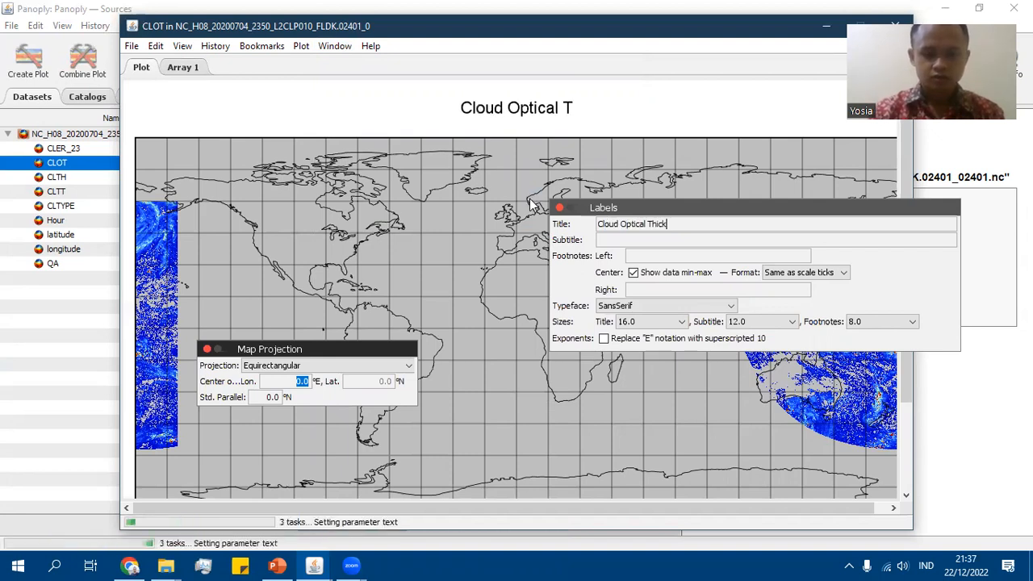
pyautogui.write('ness in')
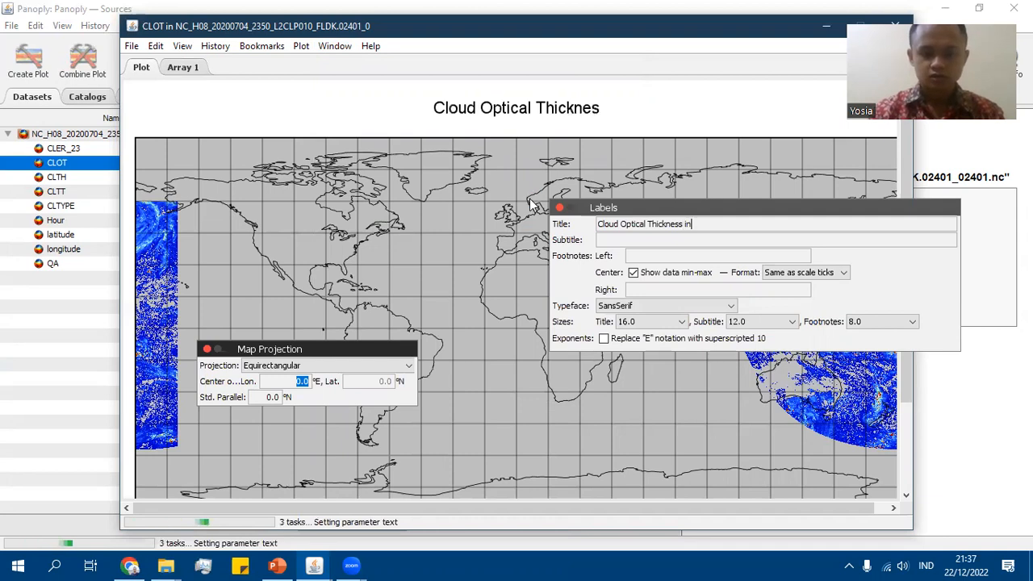
pyautogui.write(' Kyusu')
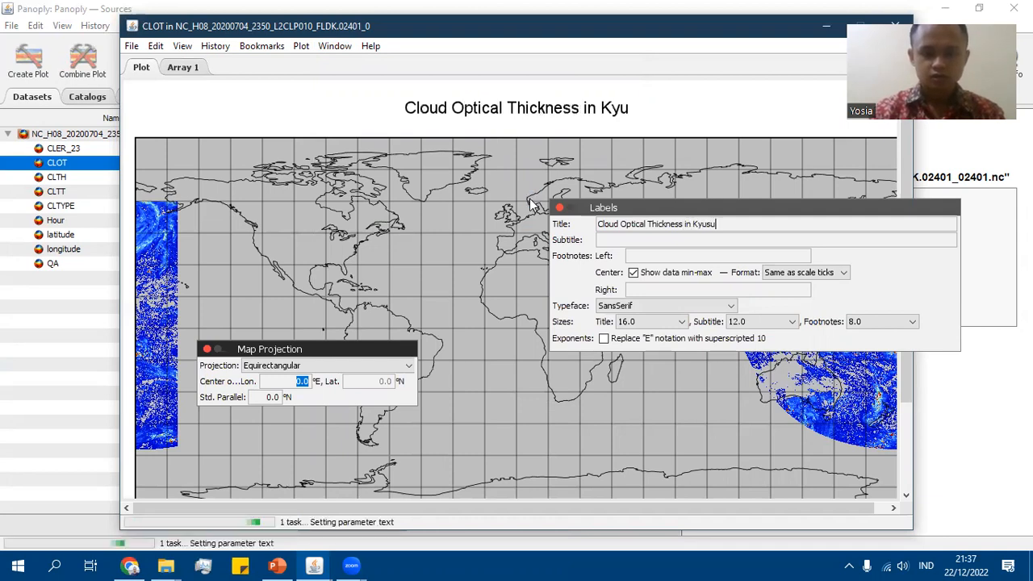
pyautogui.press('BackSpace')
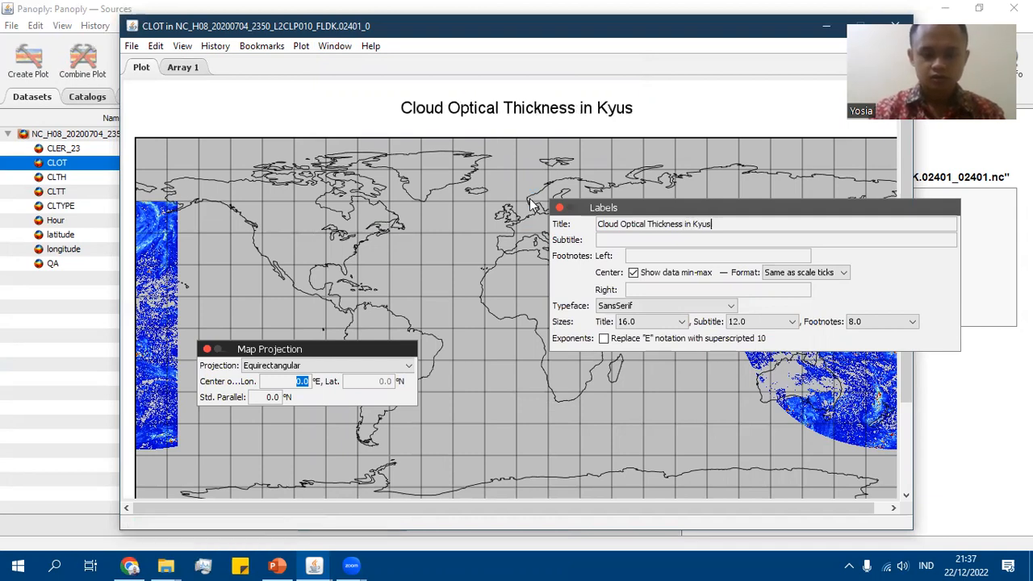
pyautogui.write('hu, Japan')
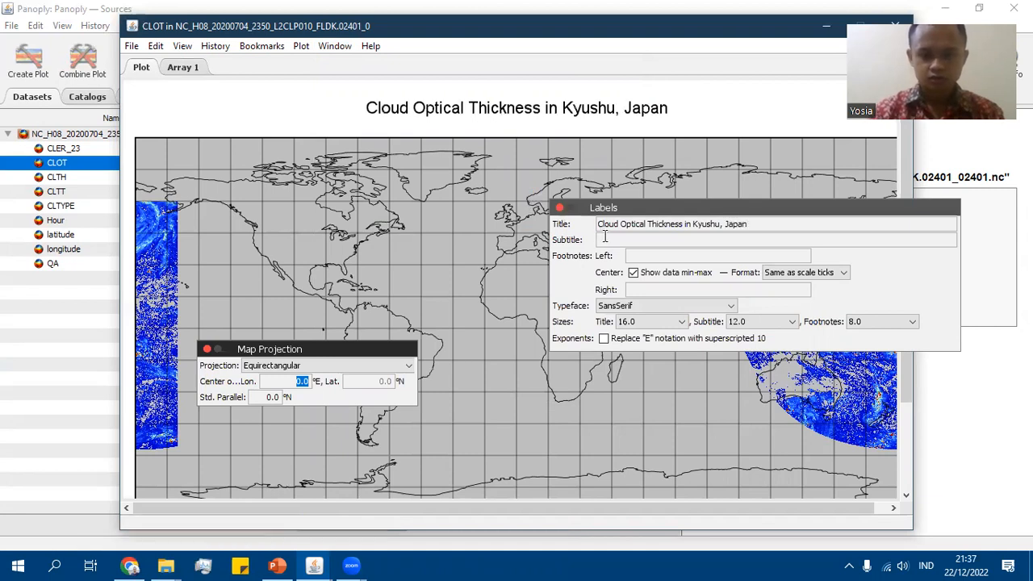
# - Set the plot subtitle to "Himawari-8, 04 July 2020"
pyautogui.click(605, 237)
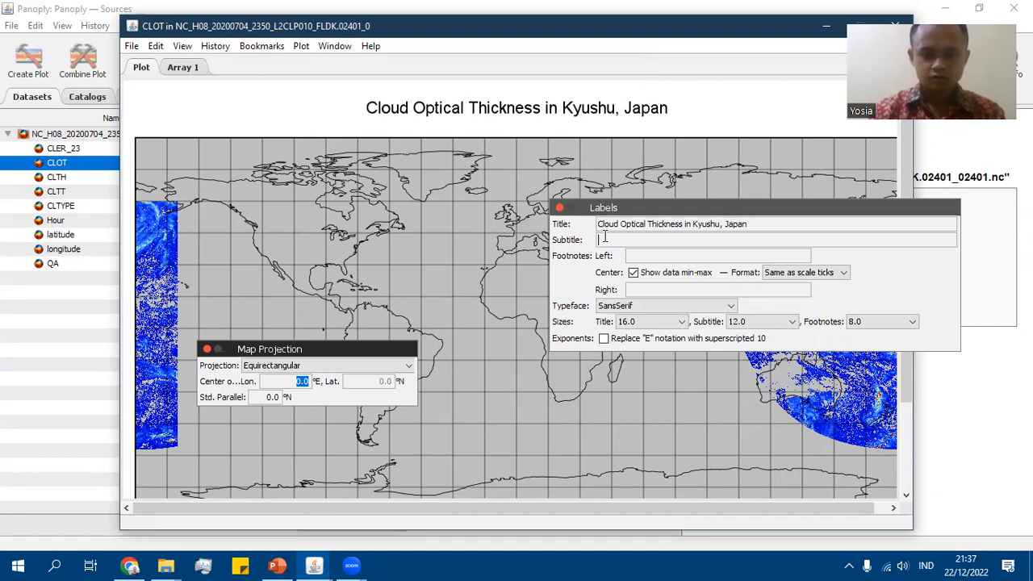
pyautogui.write('Himawa')
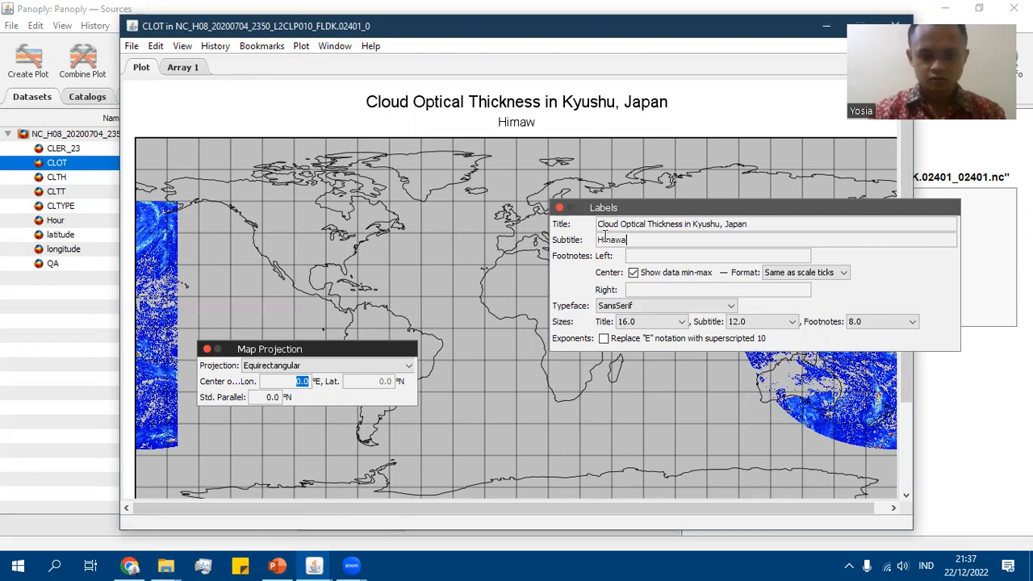
pyautogui.write('ri-8')
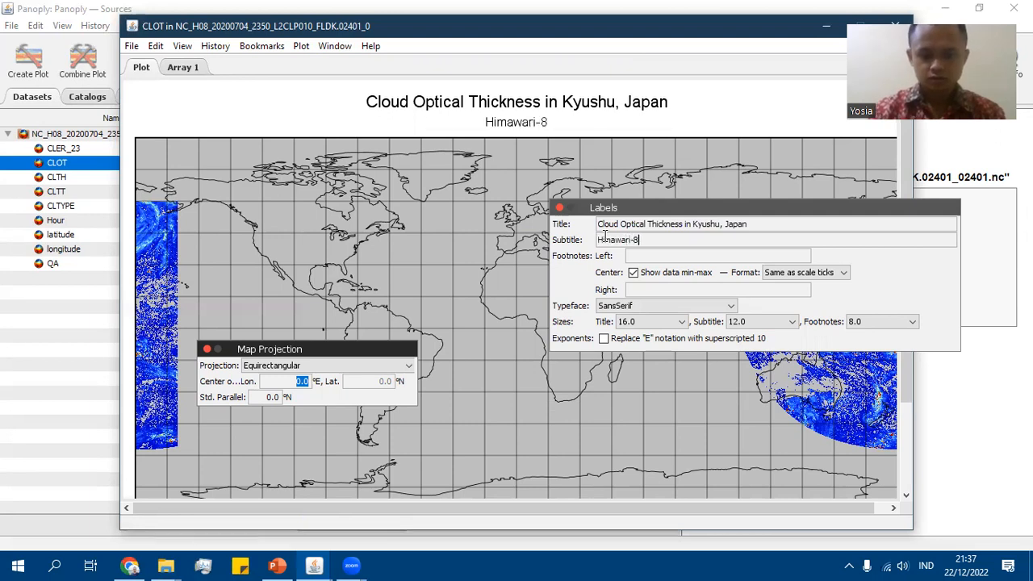
pyautogui.write(', July 2020')
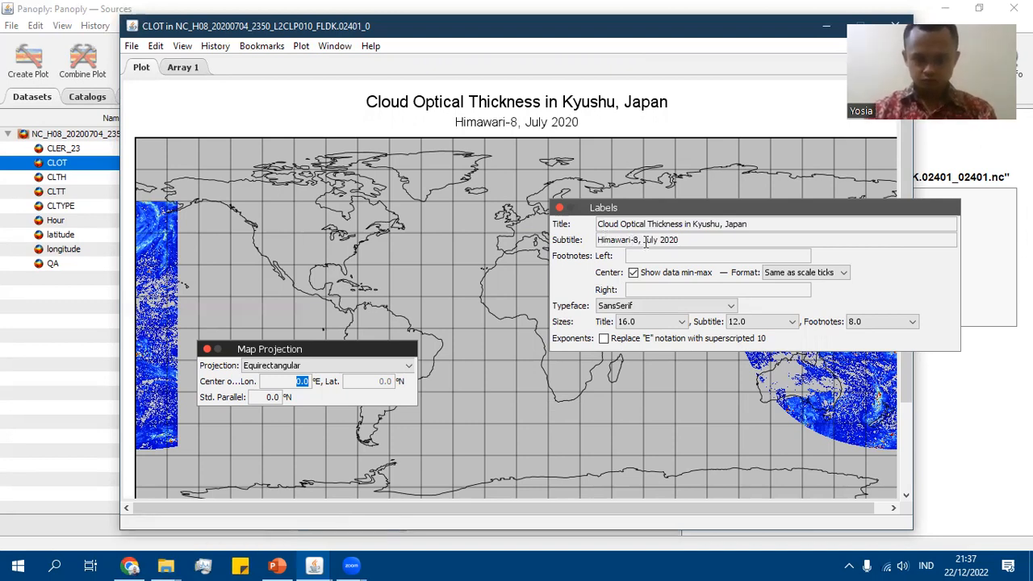
pyautogui.click(644, 240)
pyautogui.write('0')
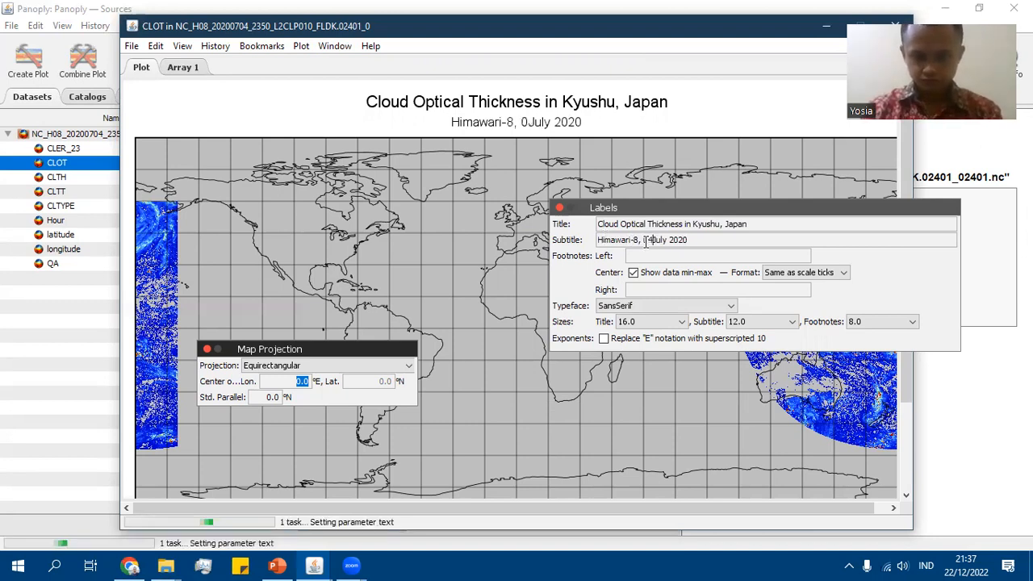
pyautogui.write('4 July 2020')
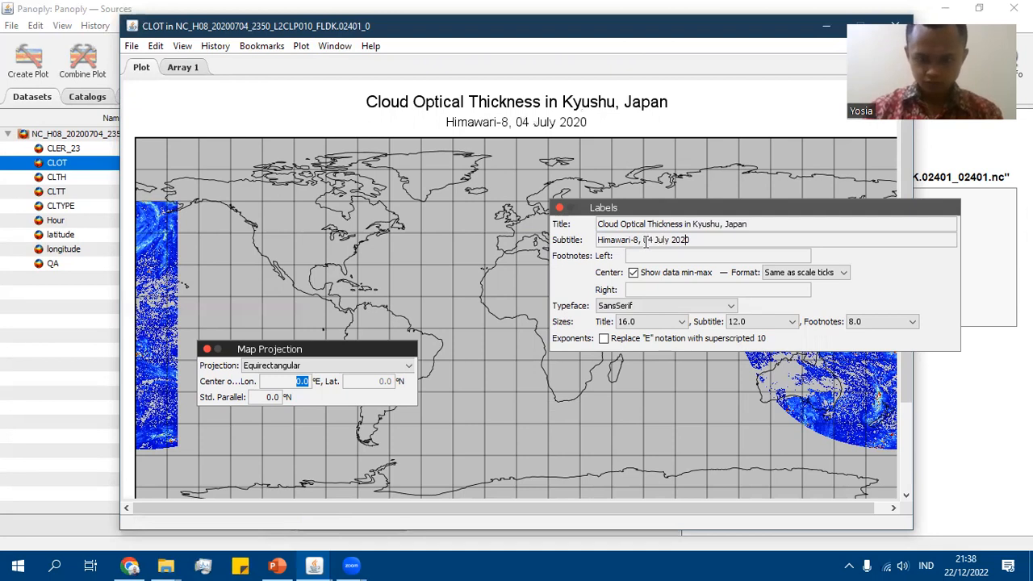
# - Extend the plot subtitle with ", 23:50 UTC" and close the Labels settings
pyautogui.write(', 23')
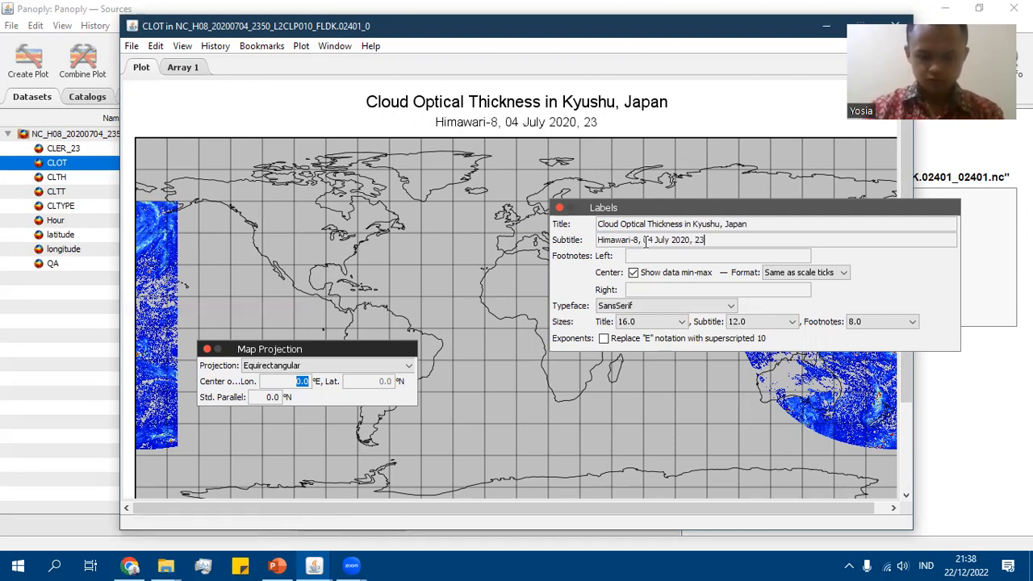
pyautogui.write(':50 UTC')
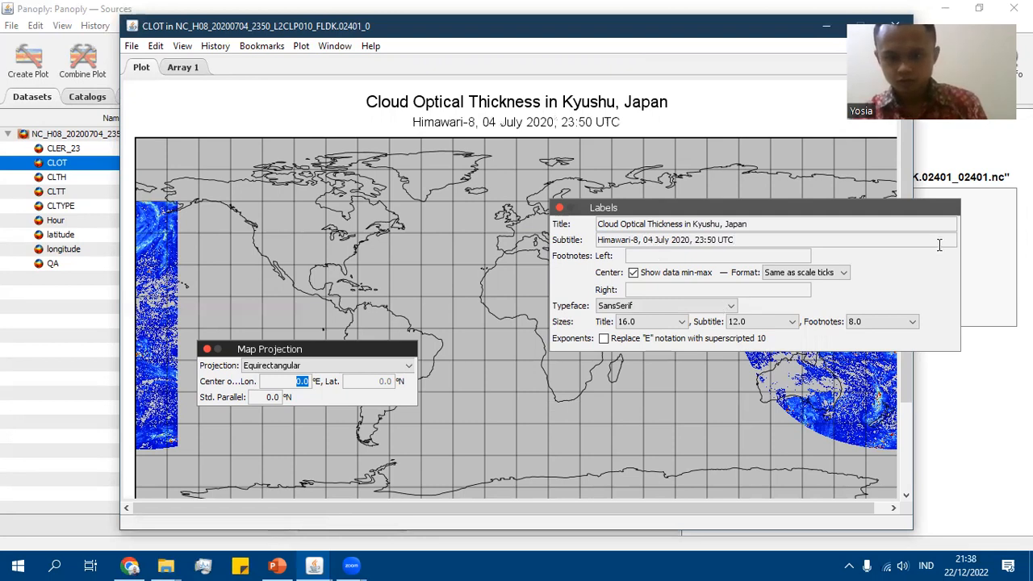
pyautogui.click(560, 209)
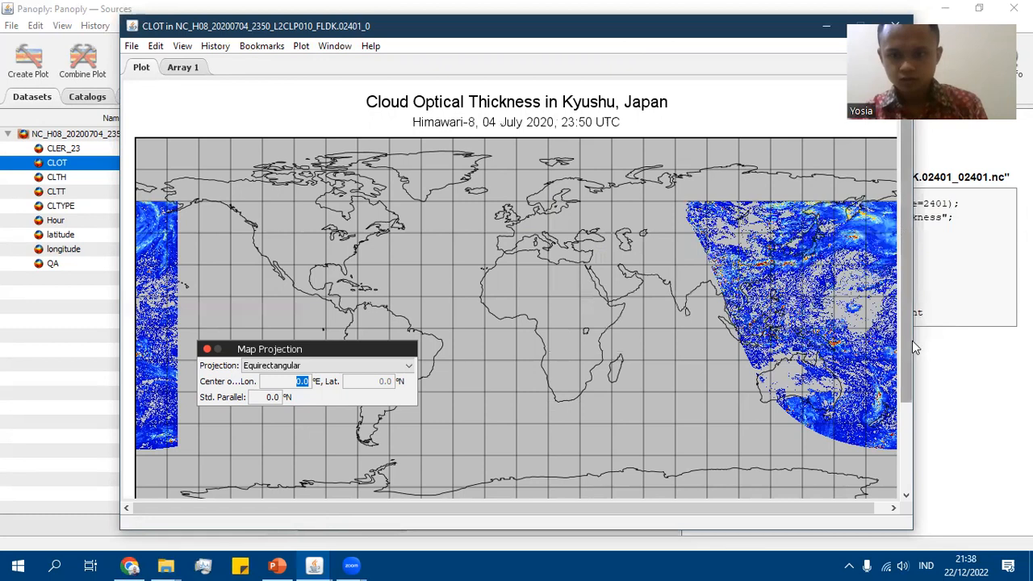
pyautogui.scroll(-5, 901, 218)
pyautogui.scroll(5, 896, 192)
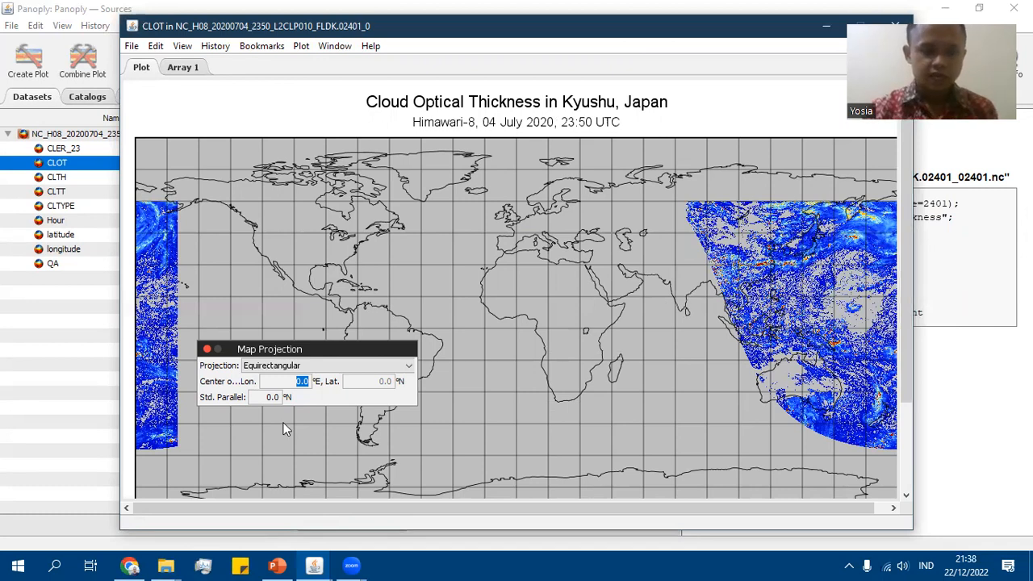
# - Set the map projection's center longitude to 145.0 °E
pyautogui.hotkey('alt', 'Tab')
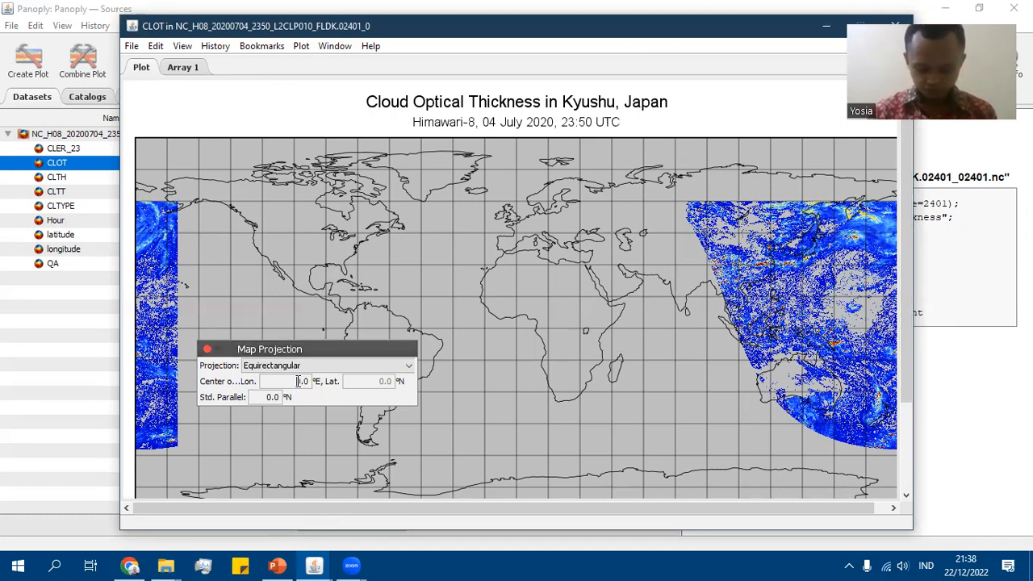
pyautogui.moveTo(305, 381); pyautogui.dragTo(263, 379)
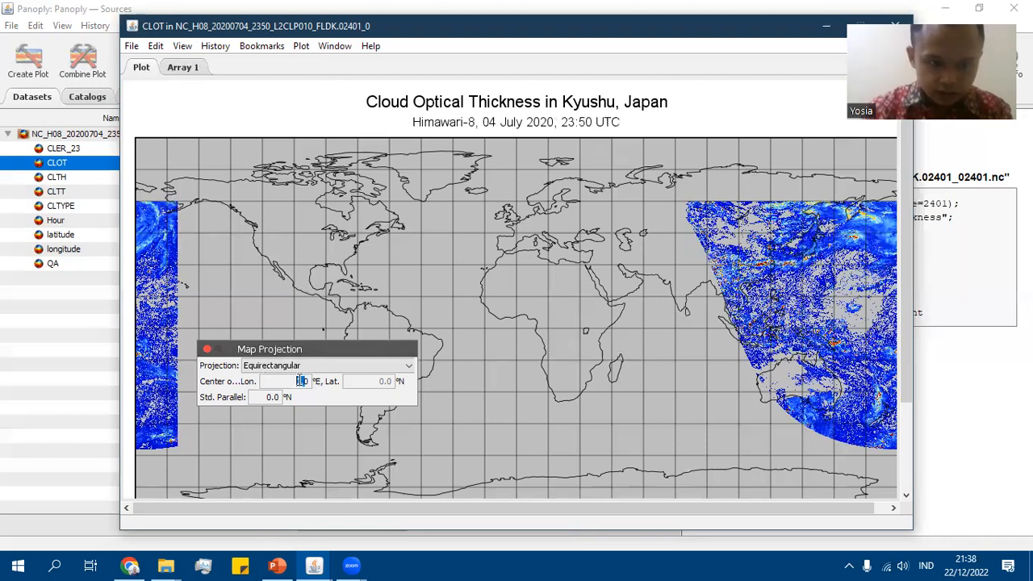
pyautogui.click(299, 381)
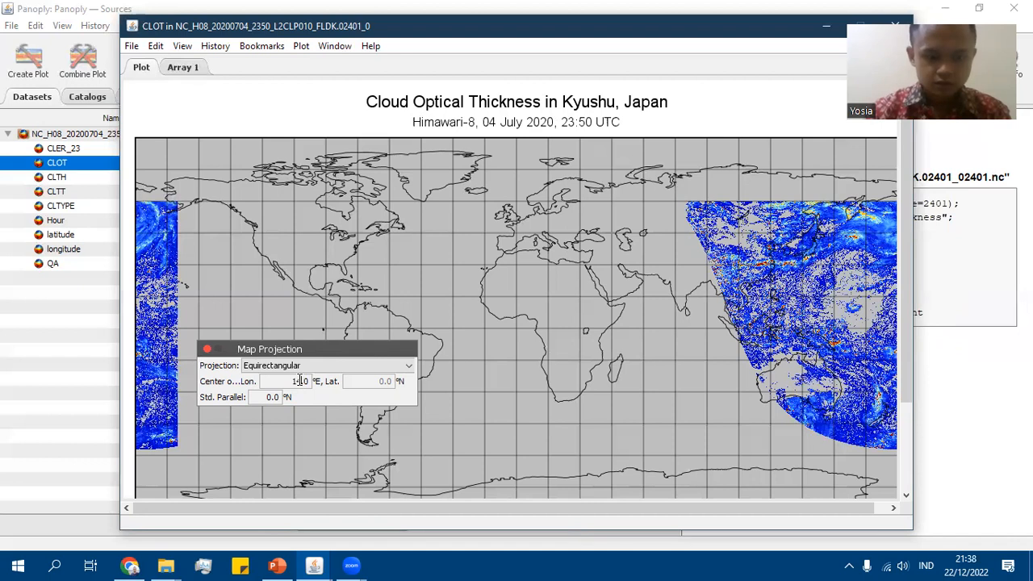
pyautogui.write('5')
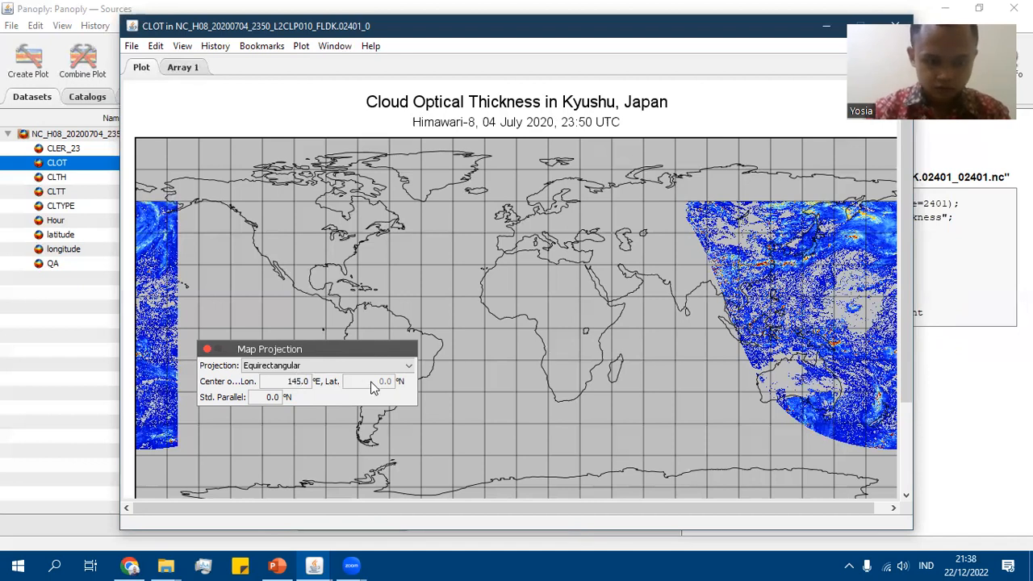
pyautogui.press('Return')
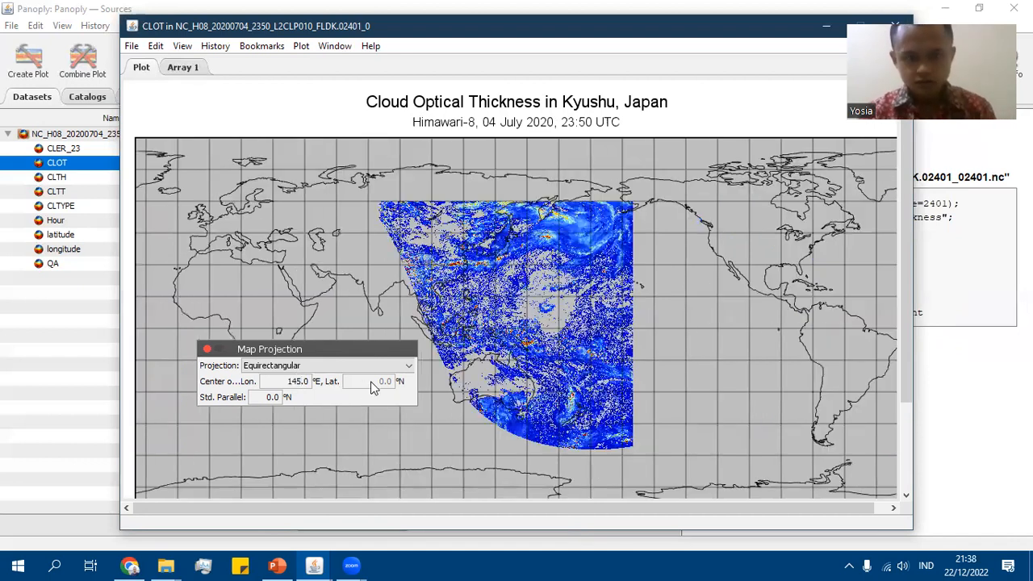
# - Change the map projection to Equirectangular Regional
pyautogui.click(335, 368)
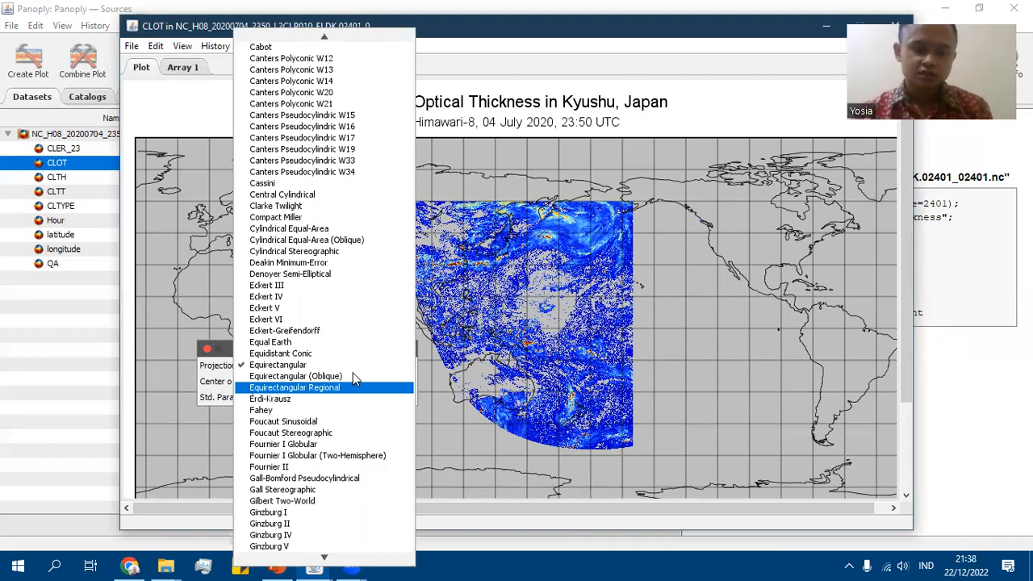
pyautogui.click(363, 381)
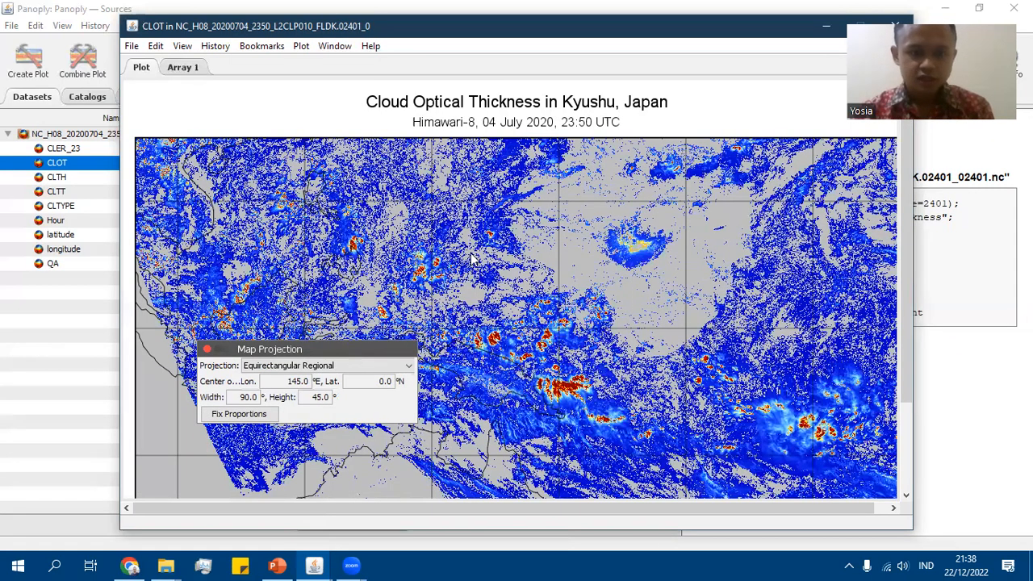
pyautogui.click(376, 376)
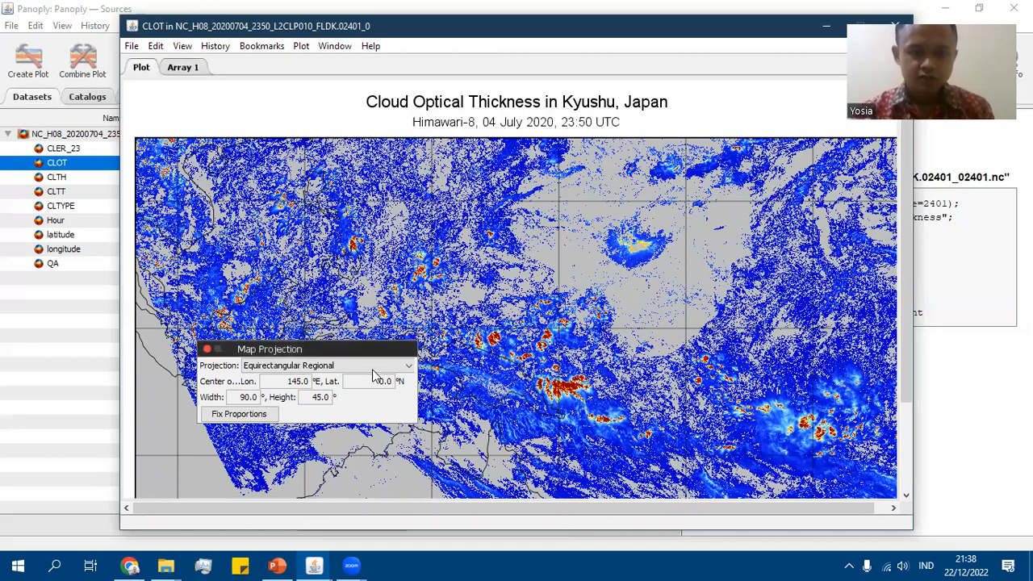
# - Set the regional map's center longitude to 148.0 °E
pyautogui.click(303, 380)
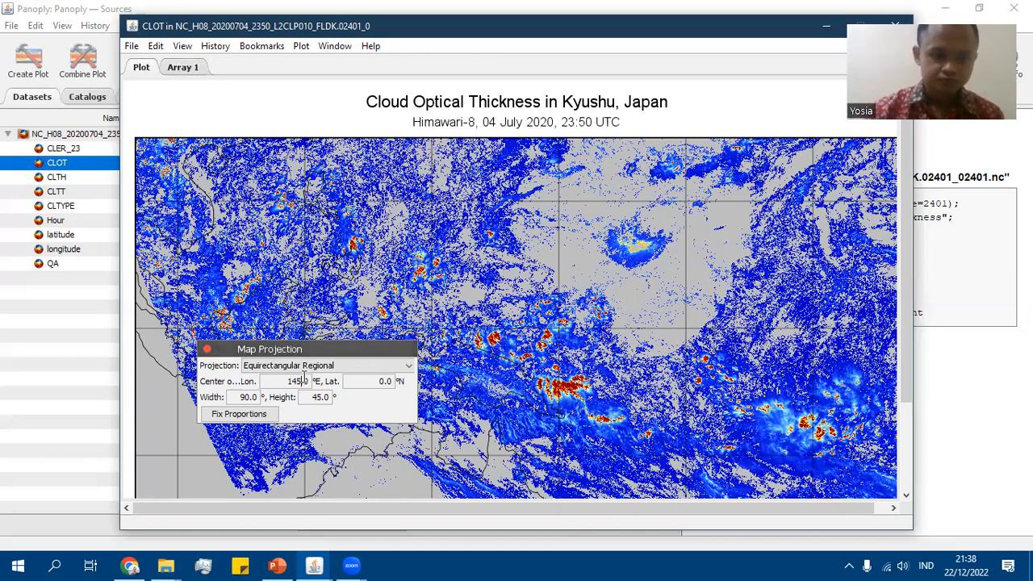
pyautogui.press('BackSpace')
pyautogui.write('8')
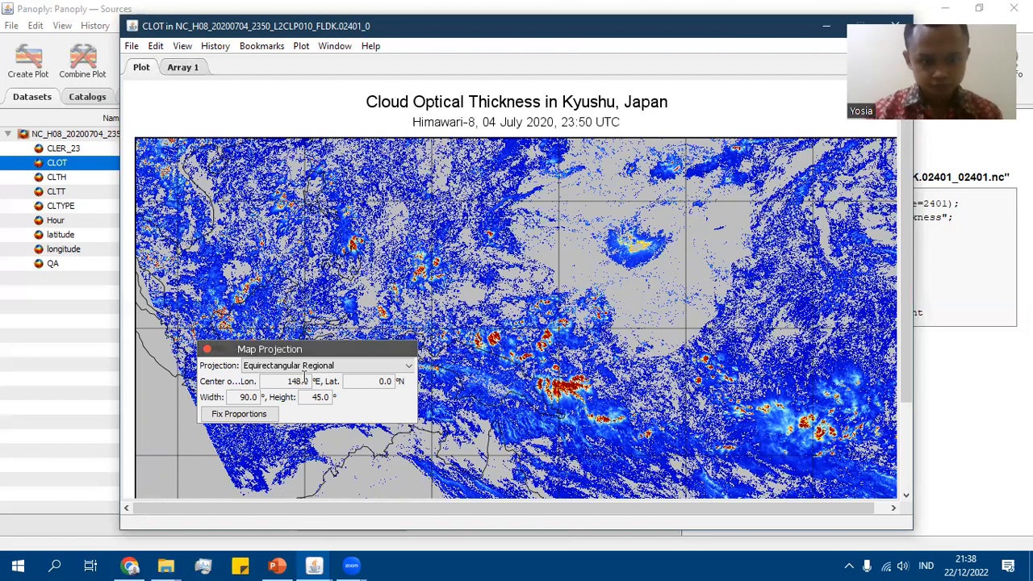
pyautogui.press('Return')
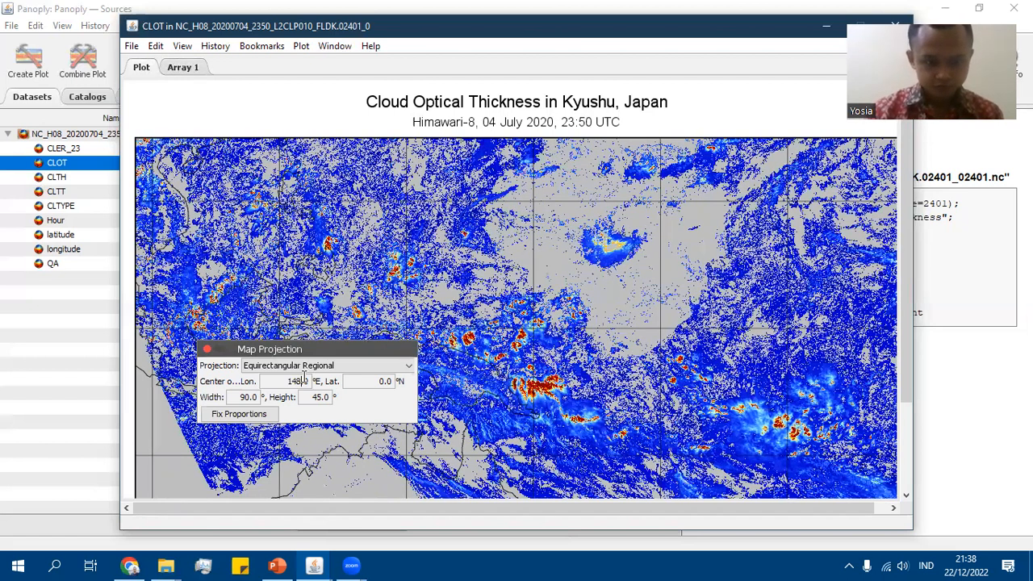
# - Try to set the regional map's center latitude to 135 °N and to 148 °N
pyautogui.click(386, 381)
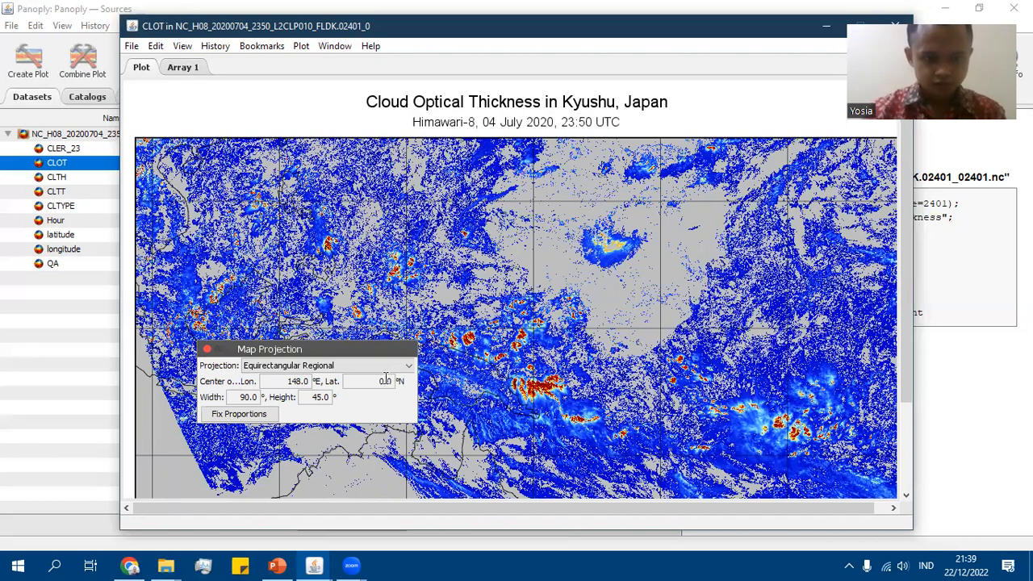
pyautogui.press('BackSpace')
pyautogui.write('135')
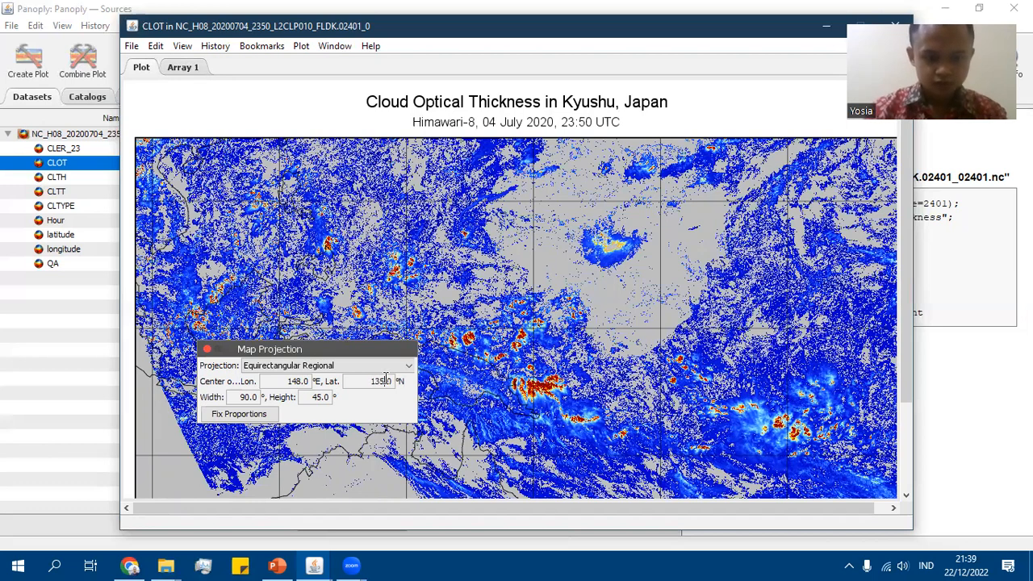
pyautogui.press('Return')
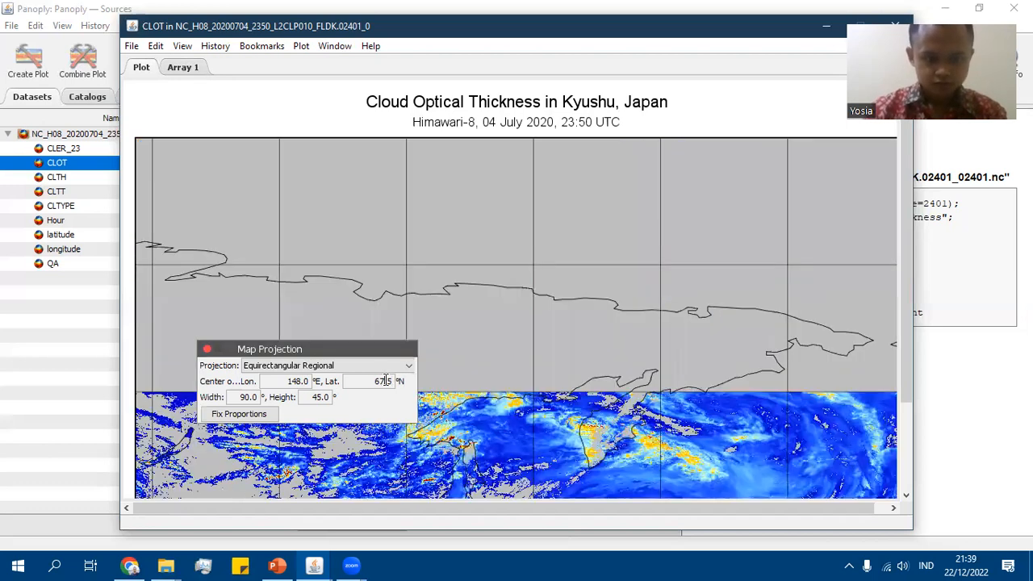
pyautogui.press('BackSpace')
pyautogui.write('148')
pyautogui.press('Return')
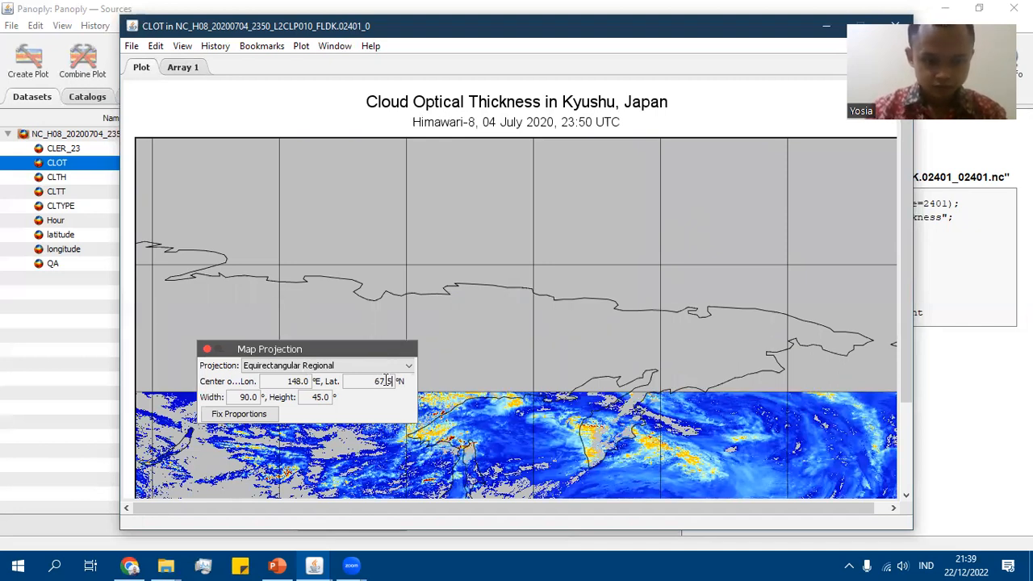
# - Try center latitudes of 48.5, 47.5 and 45.5 °N for the regional map
pyautogui.press('BackSpace')
pyautogui.press('BackSpace')
pyautogui.press('BackSpace')
pyautogui.press('BackSpace')
pyautogui.write('48.')
pyautogui.press('Return')
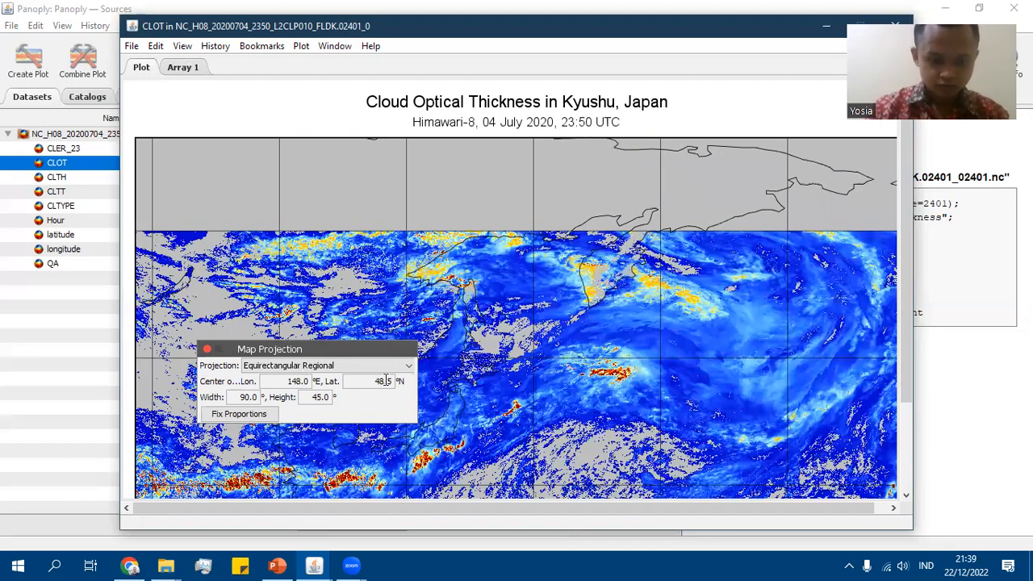
pyautogui.press('BackSpace')
pyautogui.write('7')
pyautogui.press('Return')
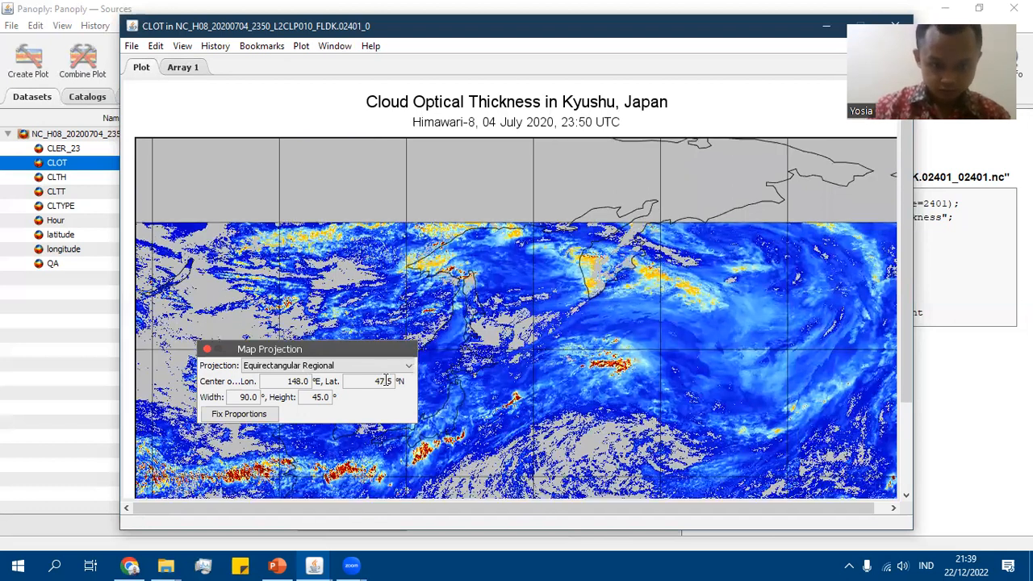
pyautogui.press('BackSpace')
pyautogui.write('5')
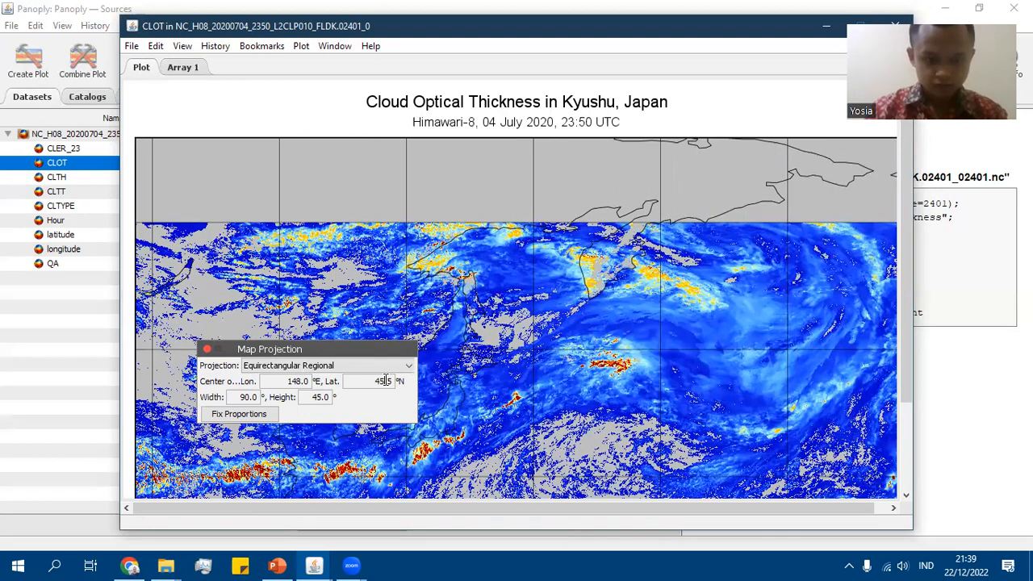
pyautogui.press('Return')
# - Set the center latitude to 40.5 °N, move the Map Projection settings off Japan, and fix the map's proportions
pyautogui.moveTo(386, 381); pyautogui.dragTo(359, 381)
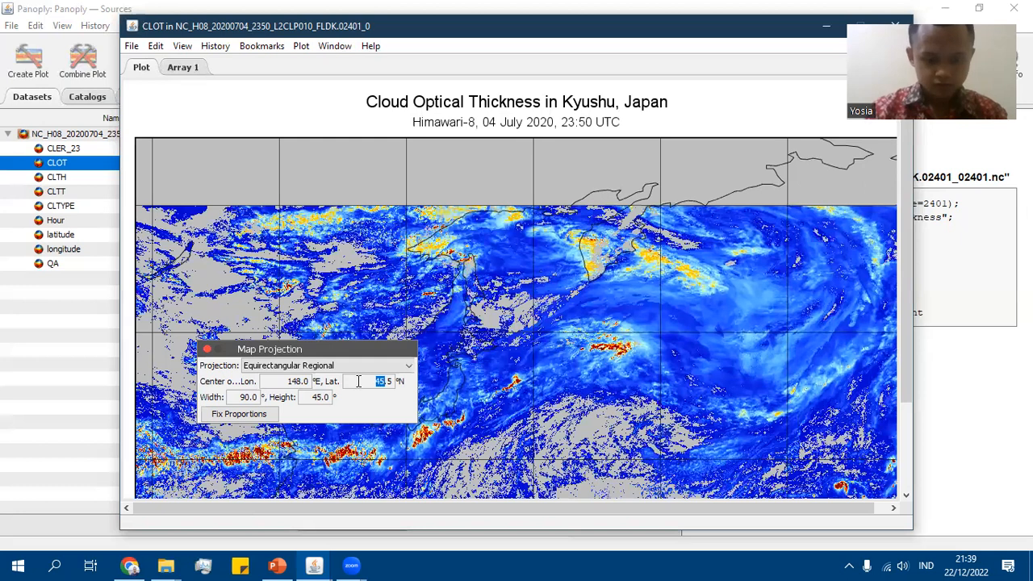
pyautogui.write('40')
pyautogui.press('Return')
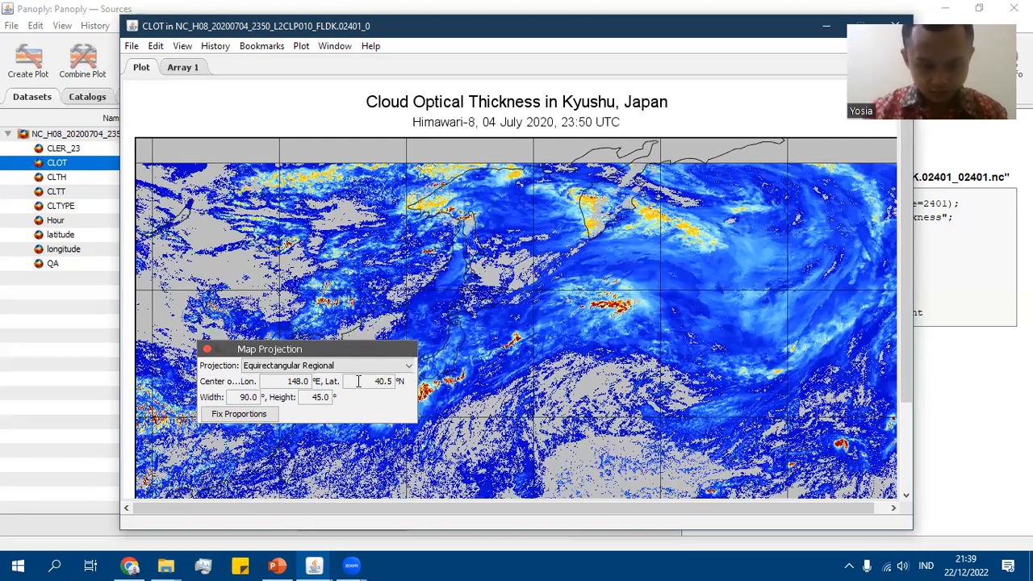
pyautogui.moveTo(337, 349); pyautogui.dragTo(688, 247)
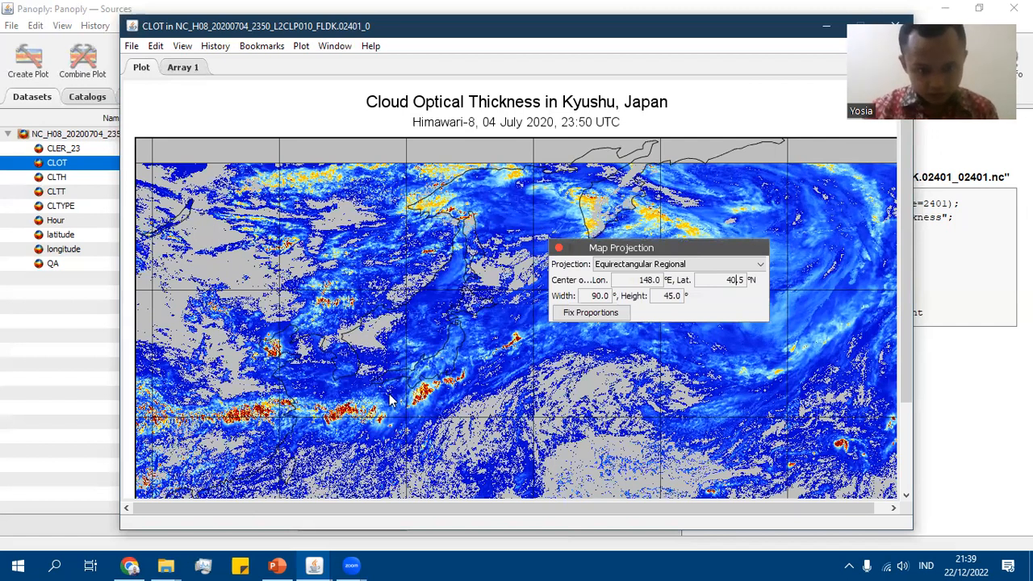
pyautogui.click(613, 314)
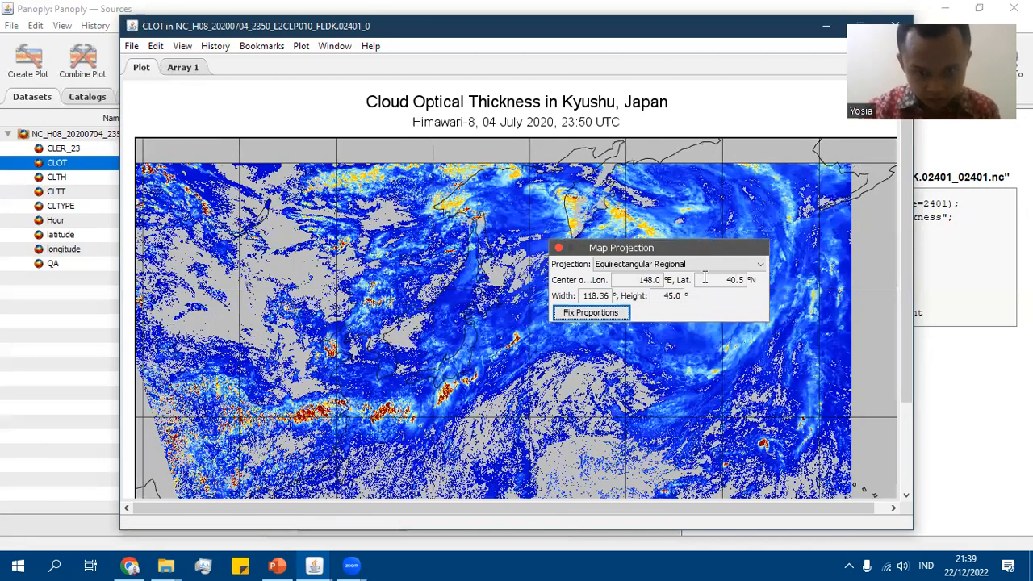
# - Set the center longitude to 145.0 °E and check the plot down to its color scale
pyautogui.click(654, 279)
pyautogui.press('BackSpace')
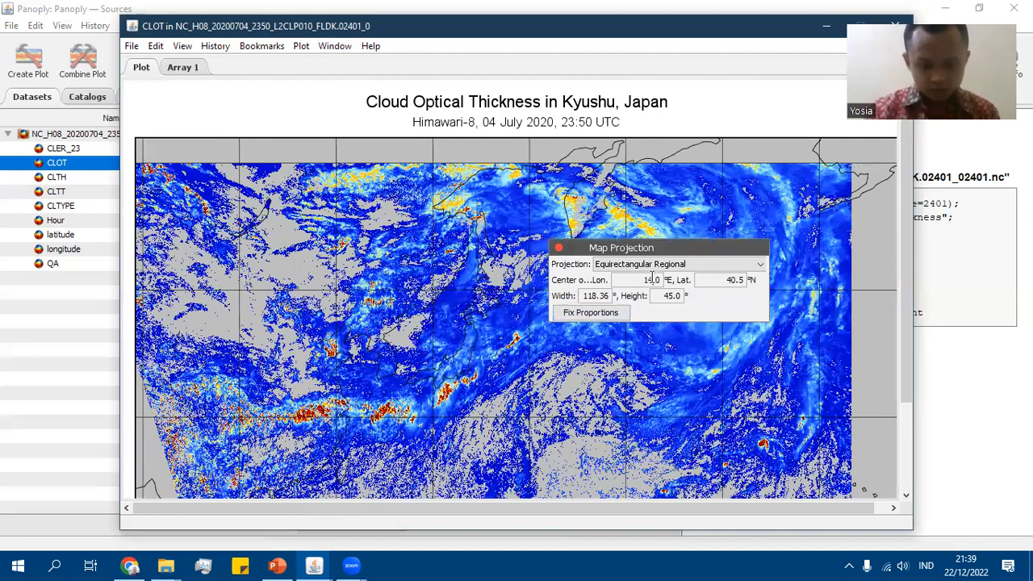
pyautogui.write('5')
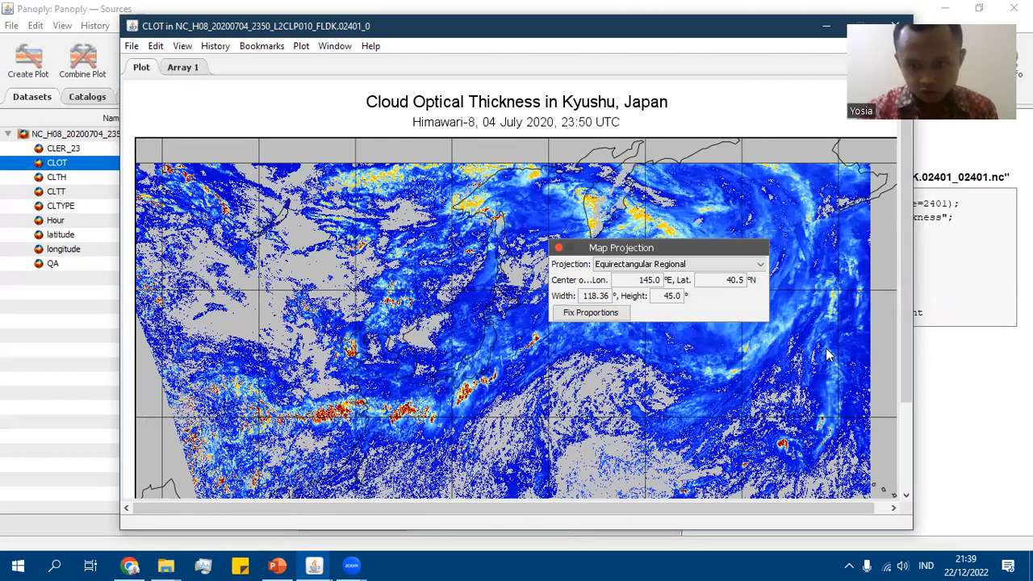
pyautogui.moveTo(908, 401); pyautogui.dragTo(908, 409)
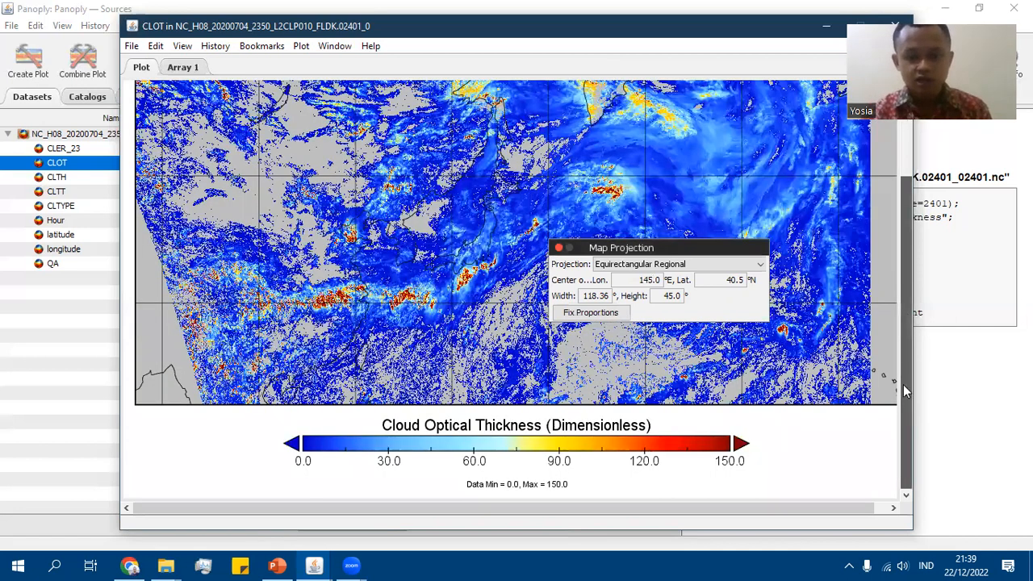
pyautogui.scroll(3, 685, 337)
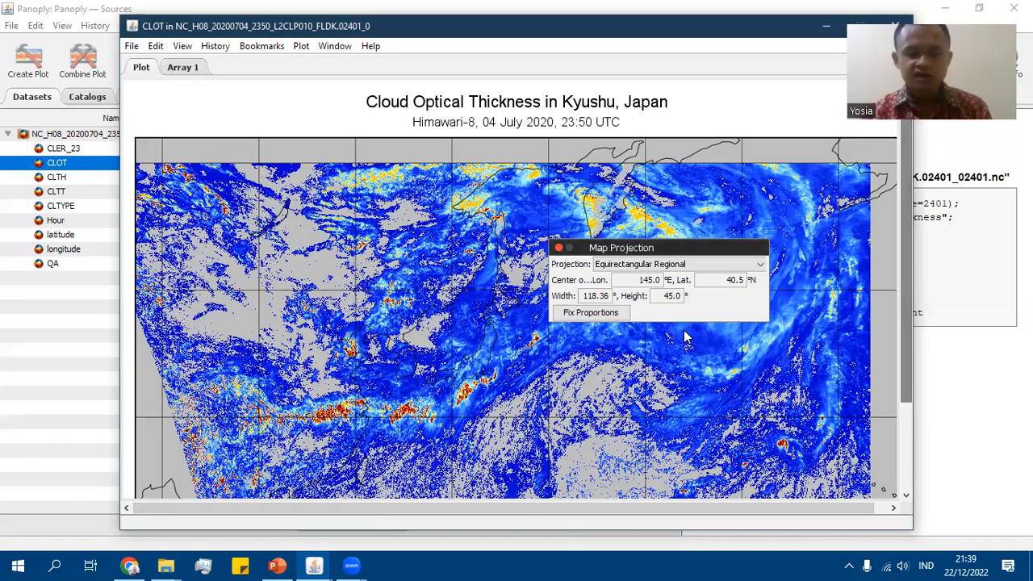